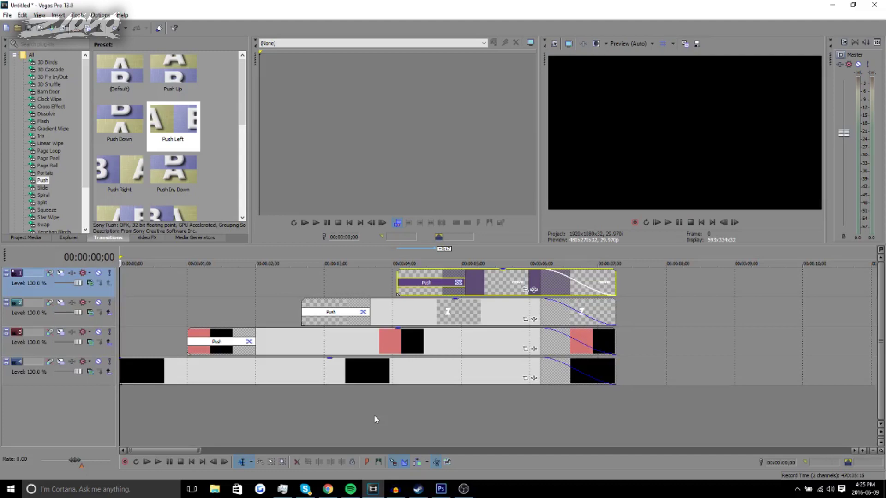
# Step: Play the intro preview to the end, then select the background clip on track 4
pyautogui.click(668, 223)
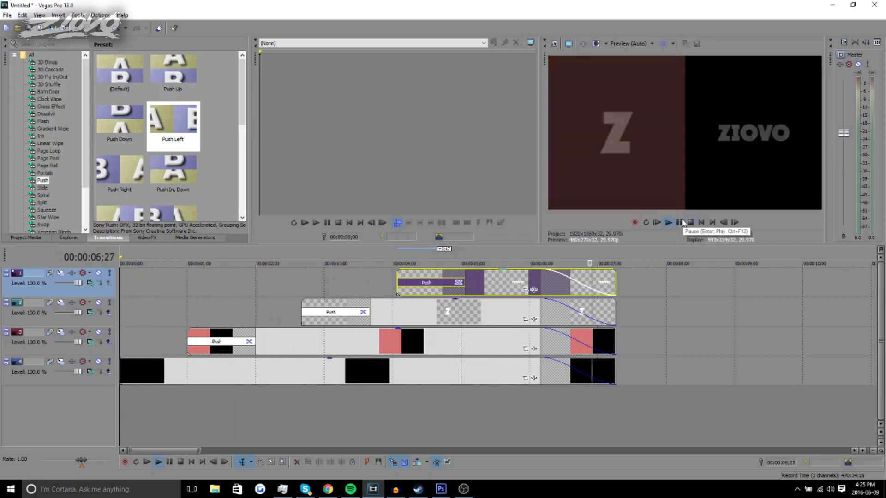
pyautogui.click(683, 222)
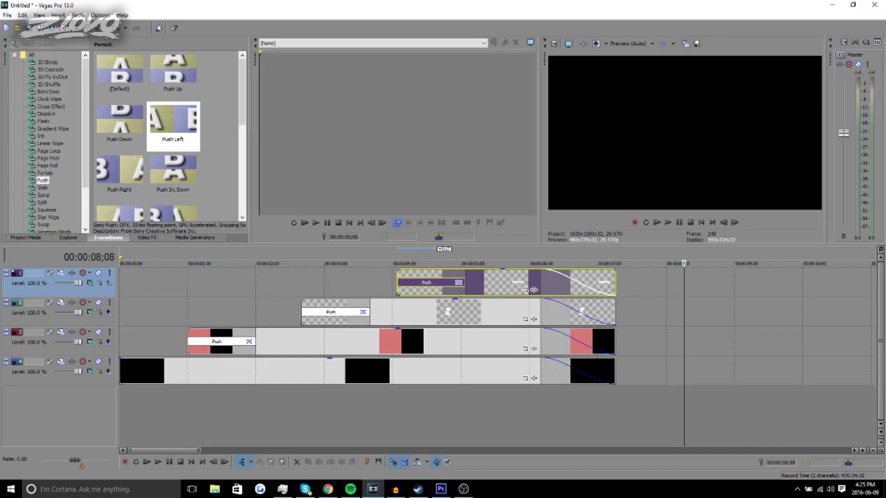
pyautogui.click(441, 489)
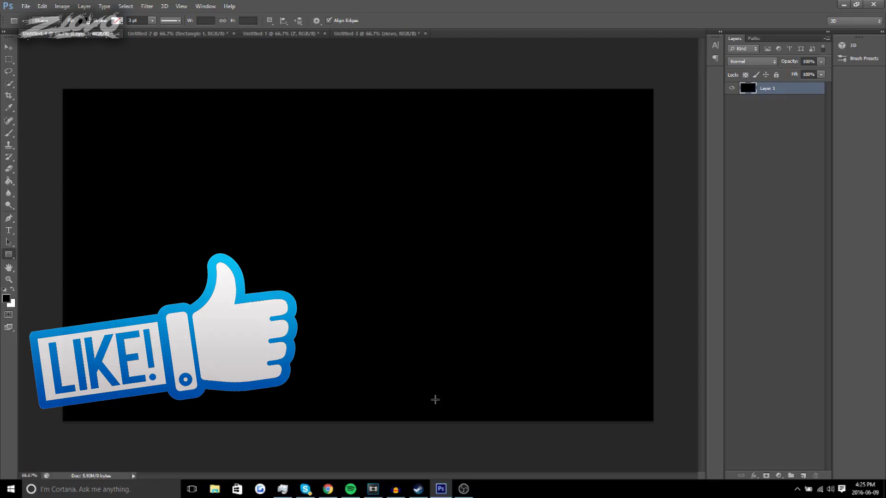
pyautogui.click(382, 491)
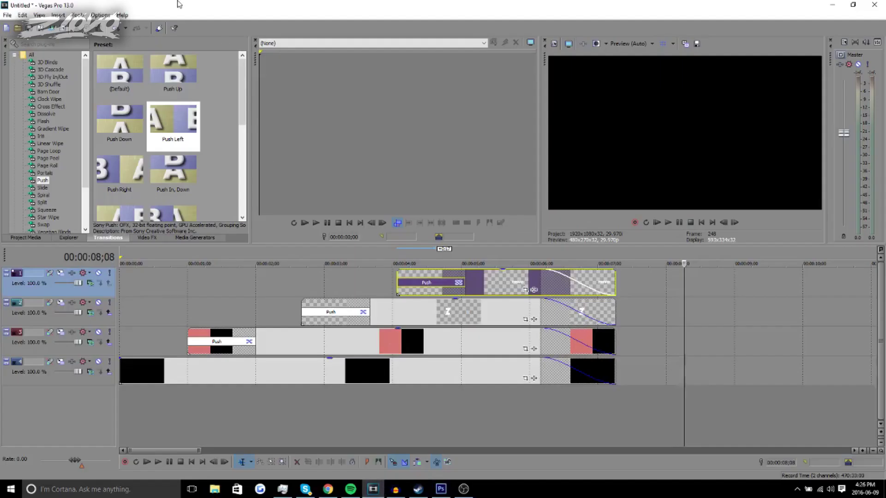
pyautogui.click(295, 365)
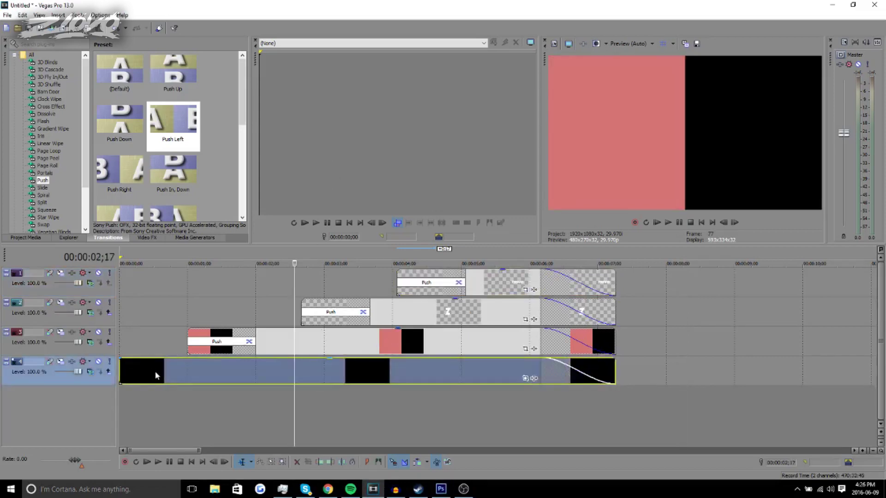
# Step: View the Untitled 2, Untitled 1 and Untitled 3 documents, ending on Untitled-4
pyautogui.click(440, 488)
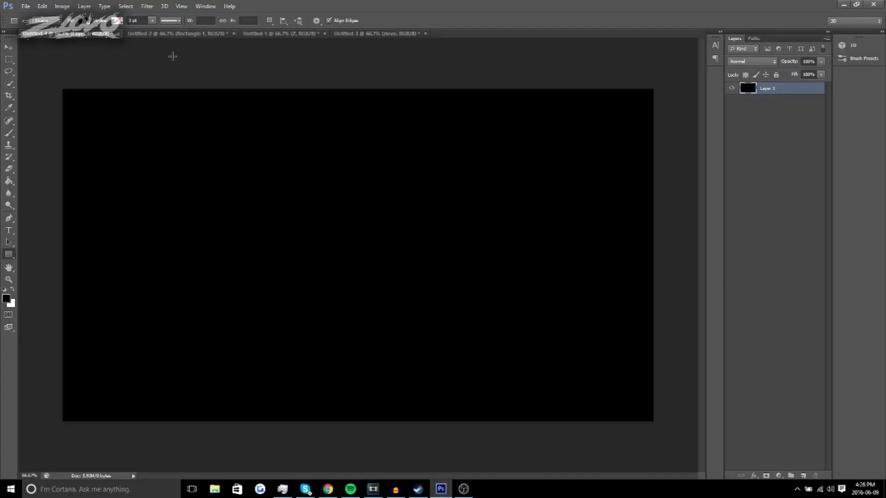
pyautogui.click(169, 36)
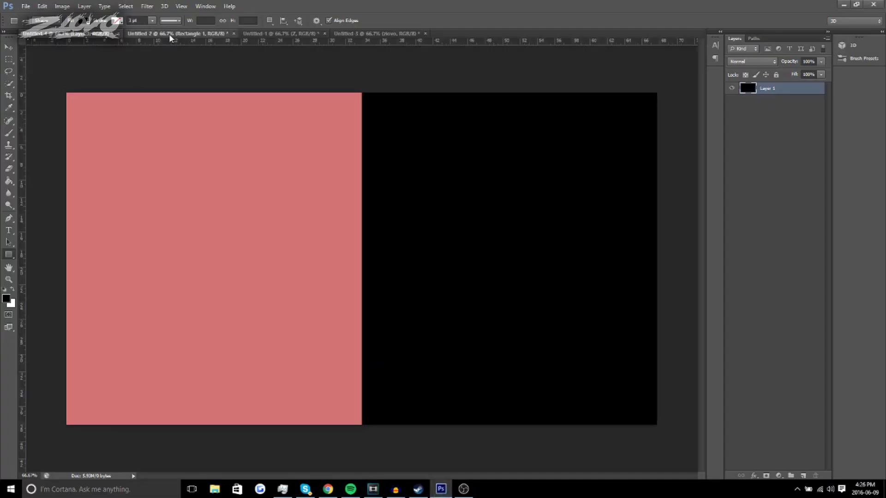
pyautogui.click(295, 35)
pyautogui.click(380, 33)
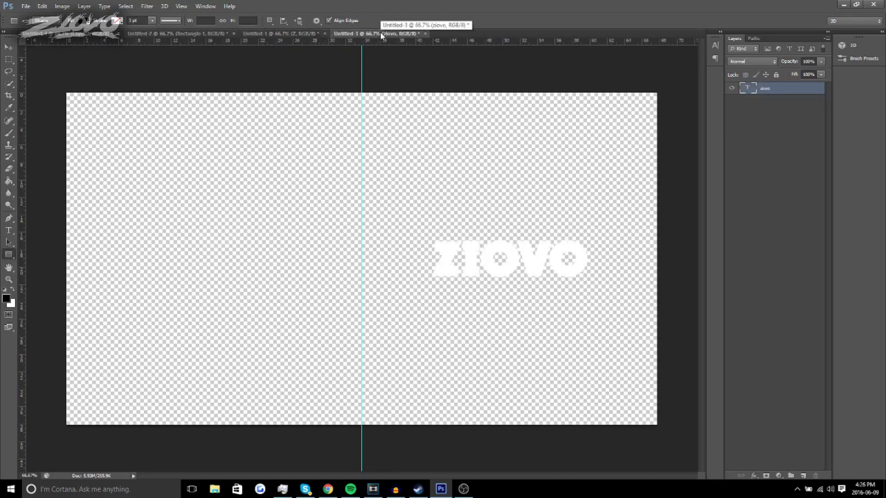
pyautogui.click(79, 35)
pyautogui.click(26, 7)
# Step: Create a new 1920×1080 transparent document
pyautogui.click(35, 16)
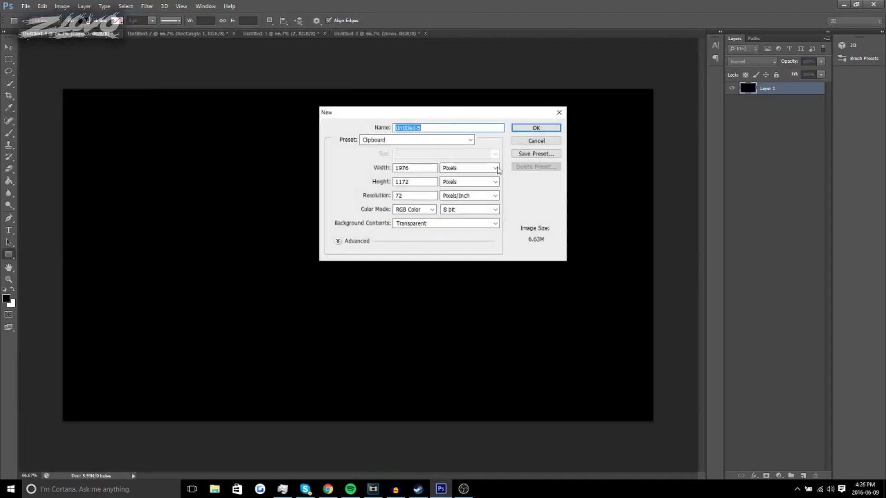
pyautogui.click(408, 169)
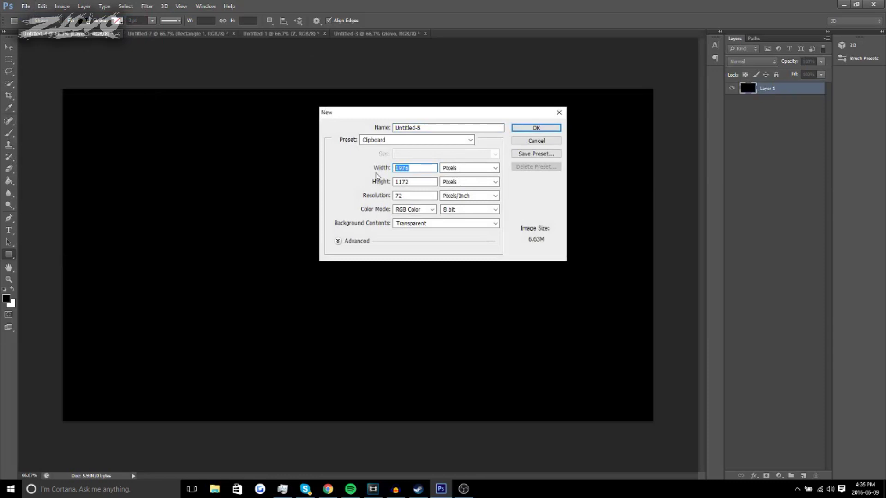
pyautogui.write('1920')
pyautogui.press('Tab')
pyautogui.write('1080')
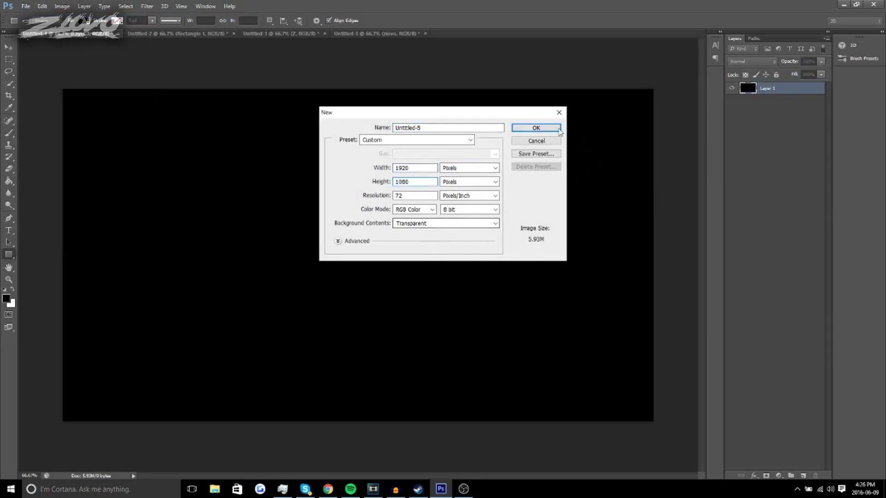
pyautogui.click(537, 128)
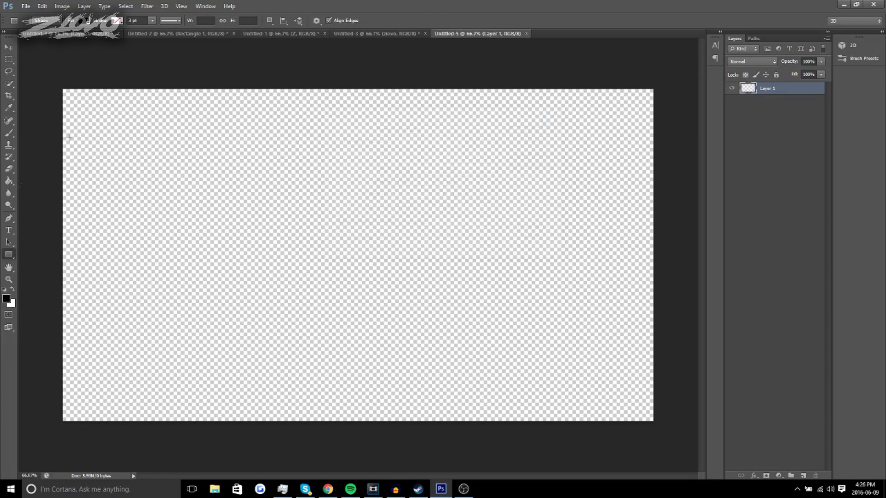
# Step: Fill the whole canvas with black using the Paint Bucket
pyautogui.click(11, 182)
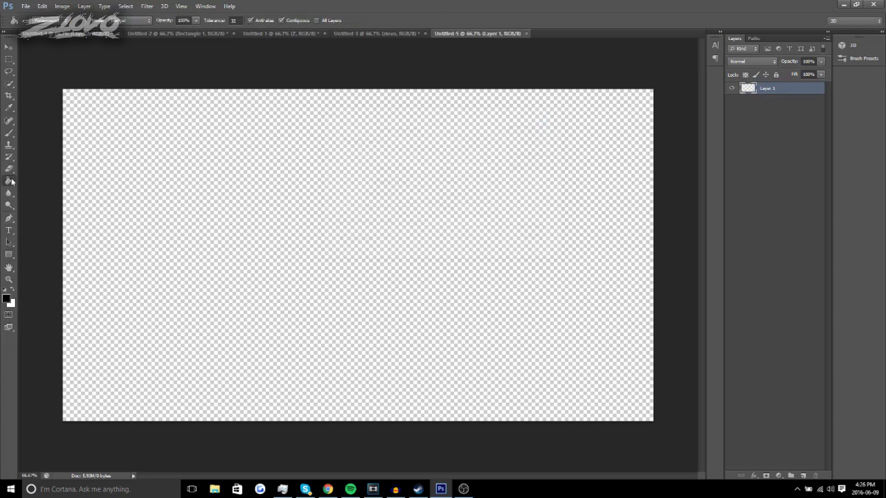
pyautogui.click(7, 300)
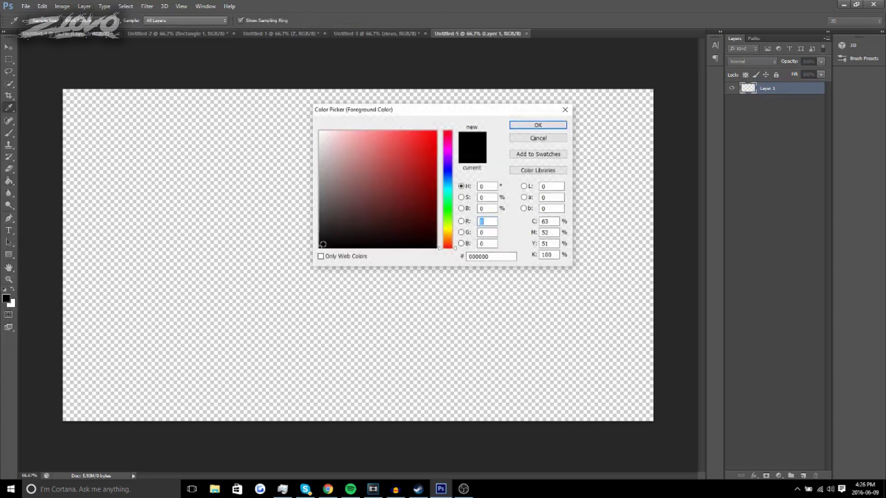
pyautogui.click(520, 125)
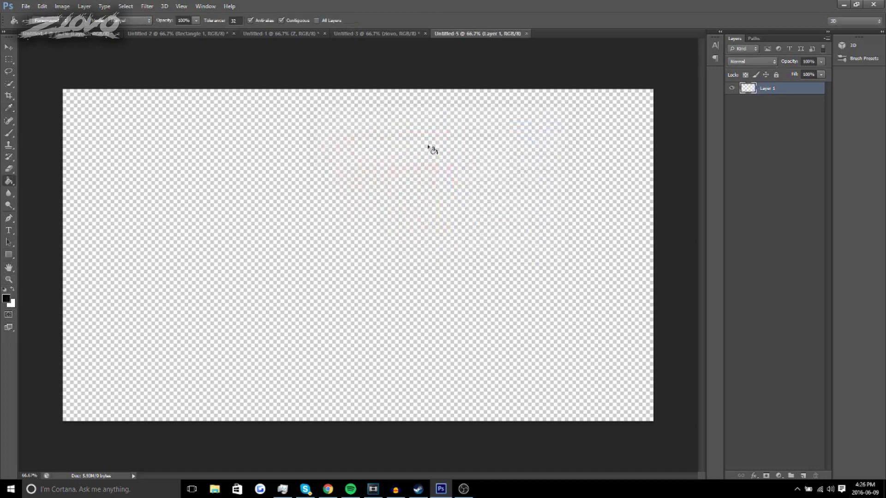
pyautogui.click(382, 258)
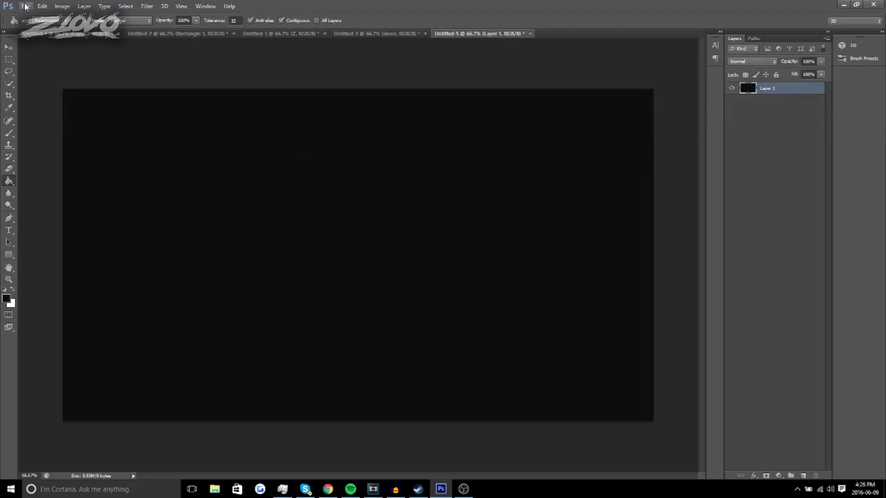
# Step: Start a Save As in PNG format, then cancel it
pyautogui.click(26, 7)
pyautogui.click(72, 115)
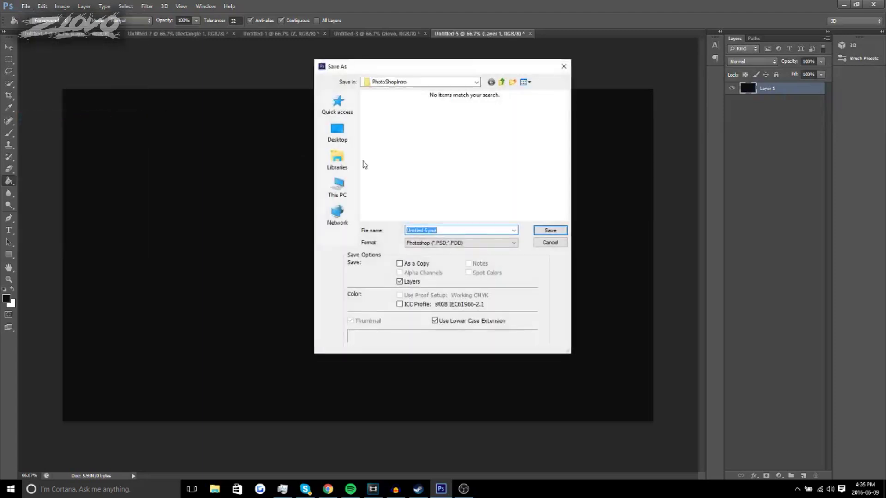
pyautogui.click(484, 243)
pyautogui.click(460, 355)
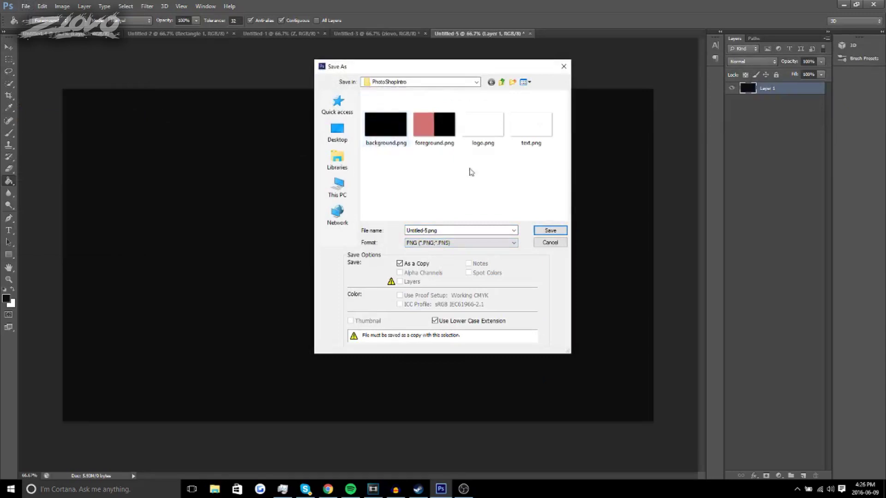
pyautogui.click(557, 243)
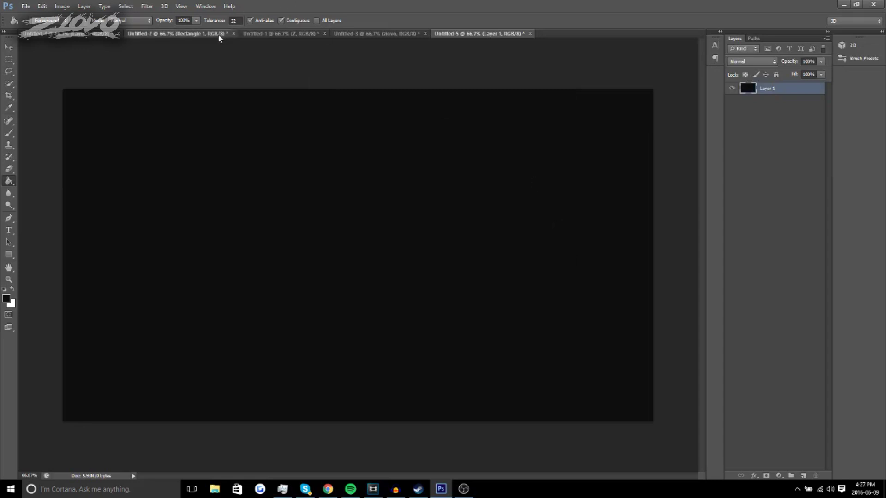
# Step: Check the pink panel image, then place a vertical guide at the black canvas centre
pyautogui.click(201, 34)
pyautogui.click(488, 33)
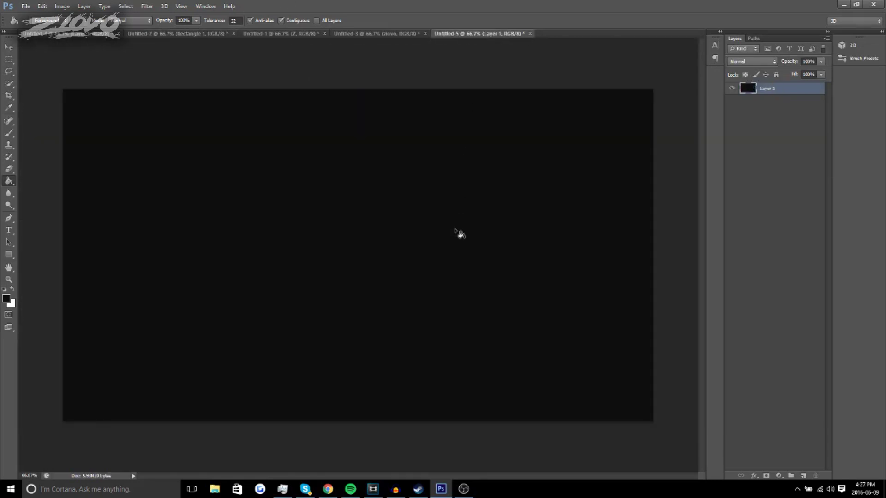
pyautogui.hotkey('ctrl', 'r')
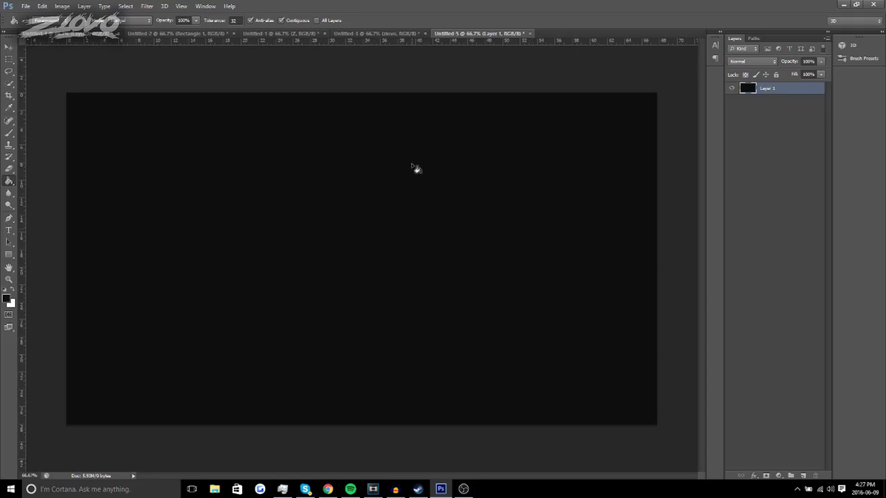
pyautogui.moveTo(22, 76); pyautogui.dragTo(335, 219)
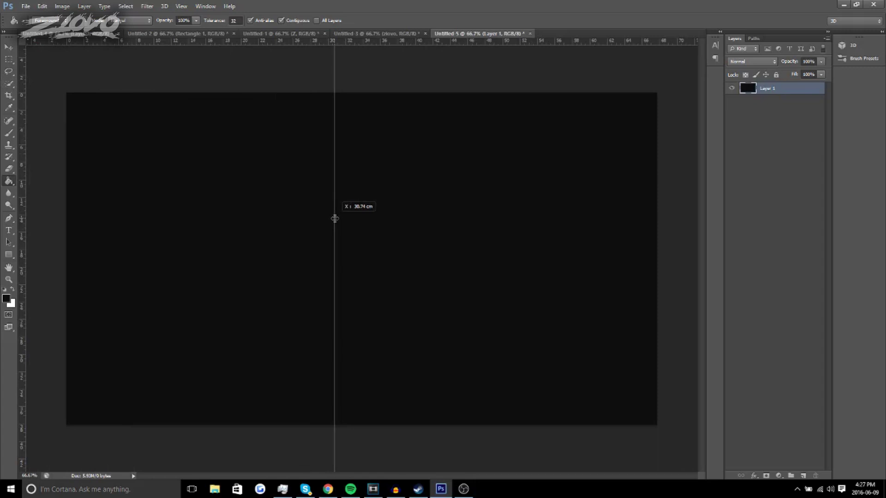
pyautogui.moveTo(334, 219); pyautogui.dragTo(361, 218)
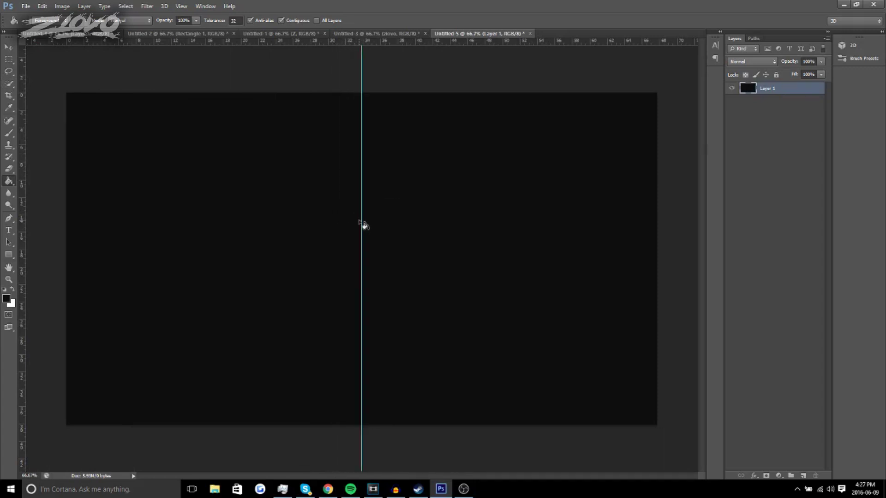
# Step: Draw a d95653 pink-red rectangle from the top-left corner to the centre guide
pyautogui.click(13, 254)
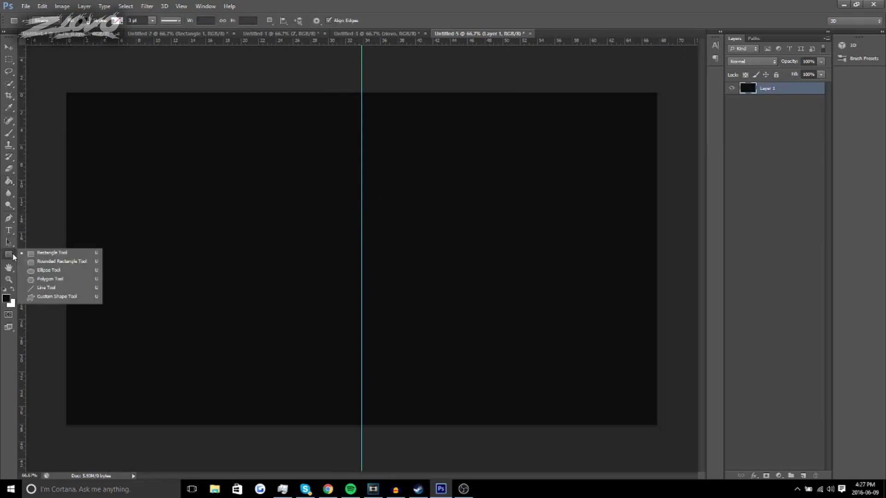
pyautogui.click(29, 255)
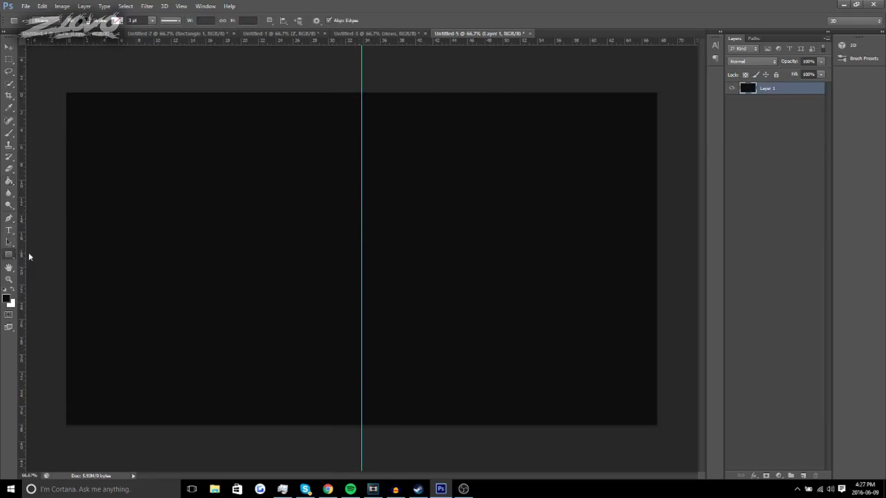
pyautogui.click(7, 299)
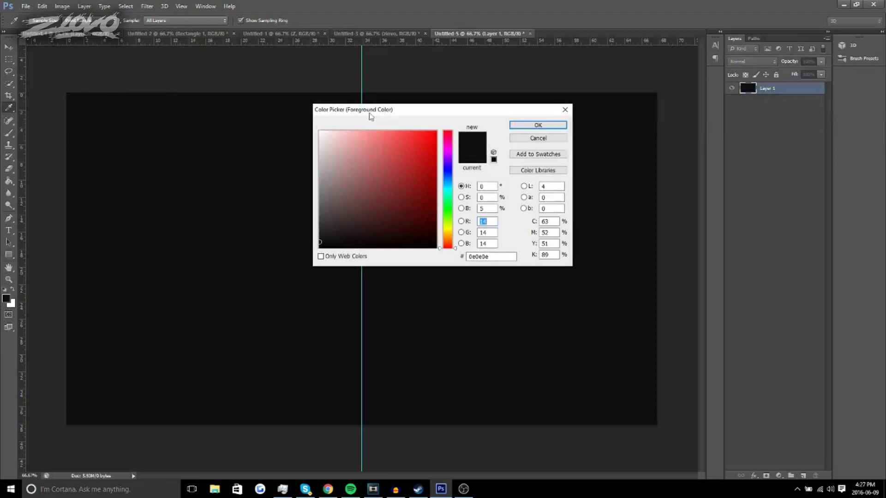
pyautogui.moveTo(448, 193); pyautogui.dragTo(444, 248)
pyautogui.click(392, 149)
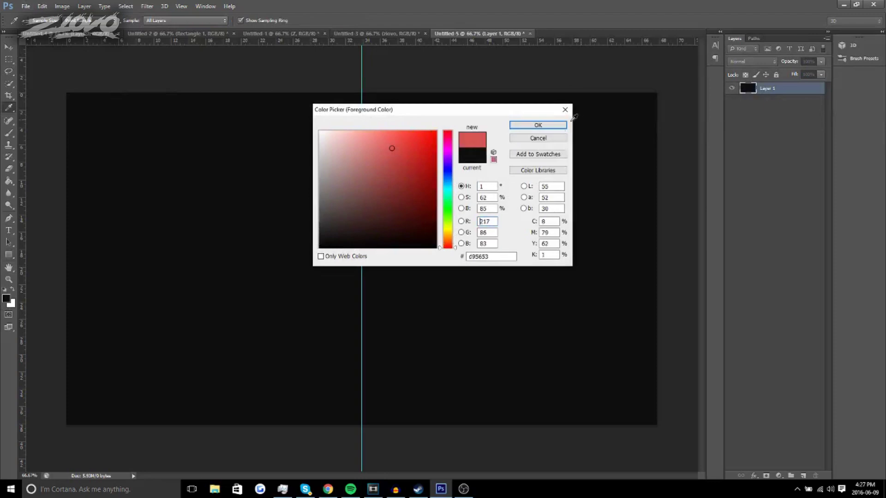
pyautogui.click(537, 125)
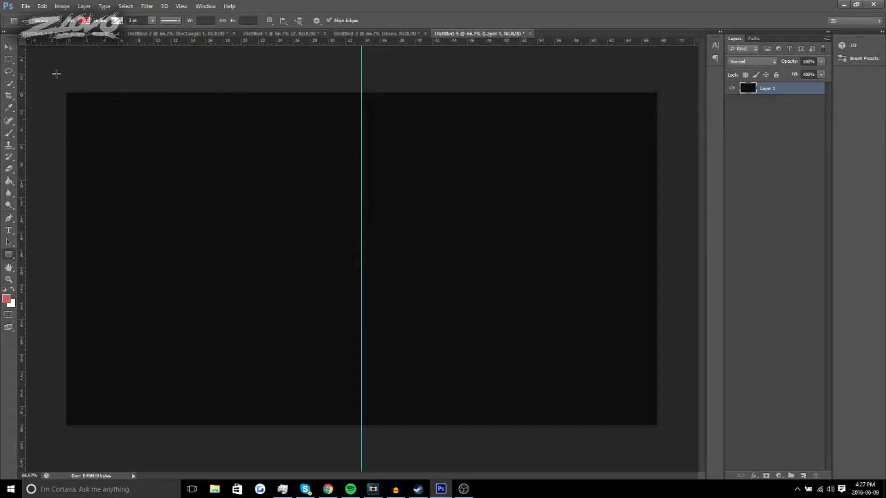
pyautogui.moveTo(55, 73); pyautogui.dragTo(353, 446)
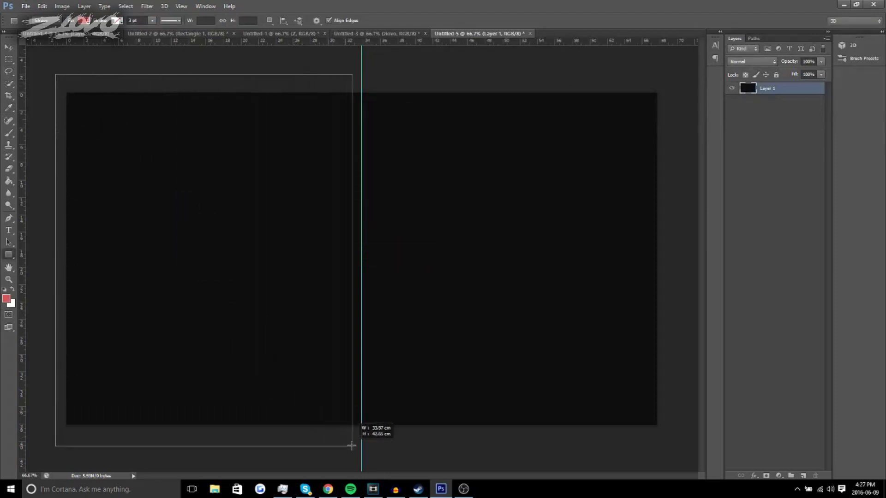
pyautogui.moveTo(352, 446); pyautogui.dragTo(361, 446)
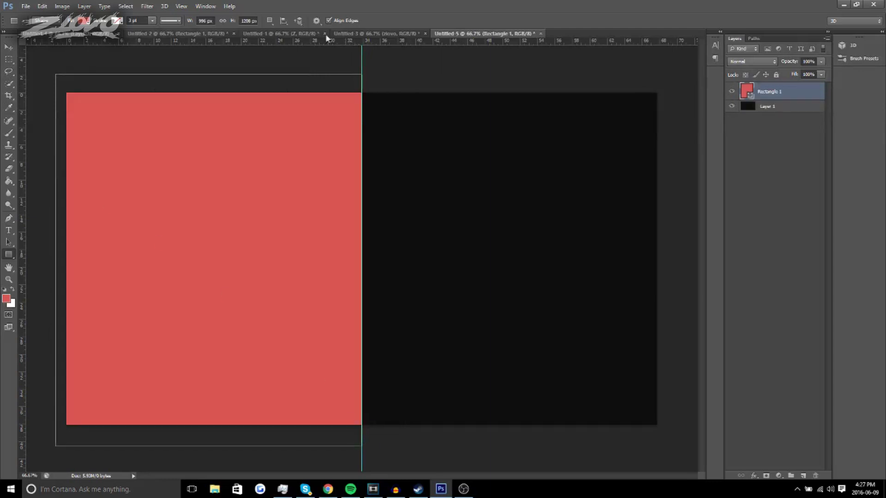
# Step: Add empty Layer 2, drag the centre guide off, and cancel a PNG Save As
pyautogui.click(801, 475)
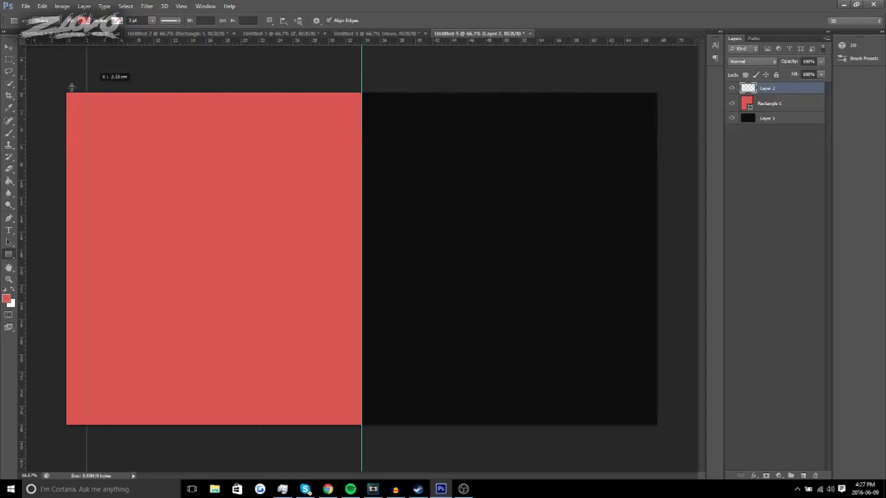
pyautogui.moveTo(361, 69); pyautogui.dragTo(18, 72)
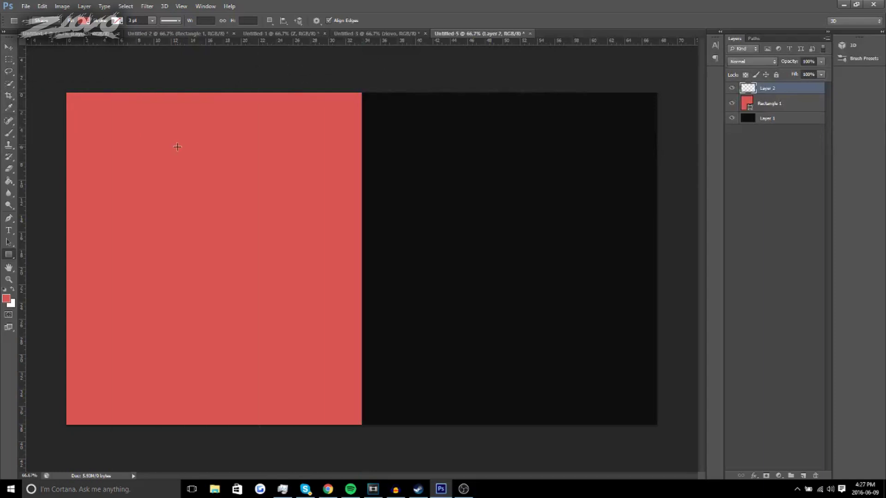
pyautogui.click(25, 6)
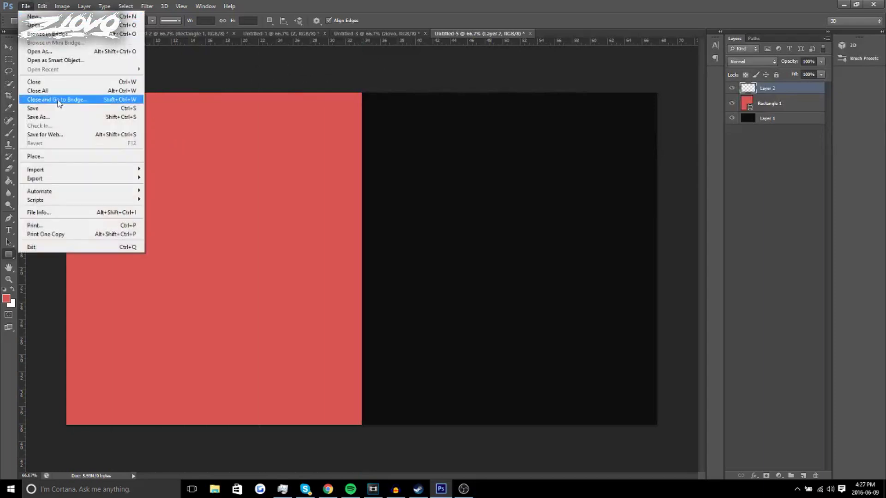
pyautogui.click(58, 117)
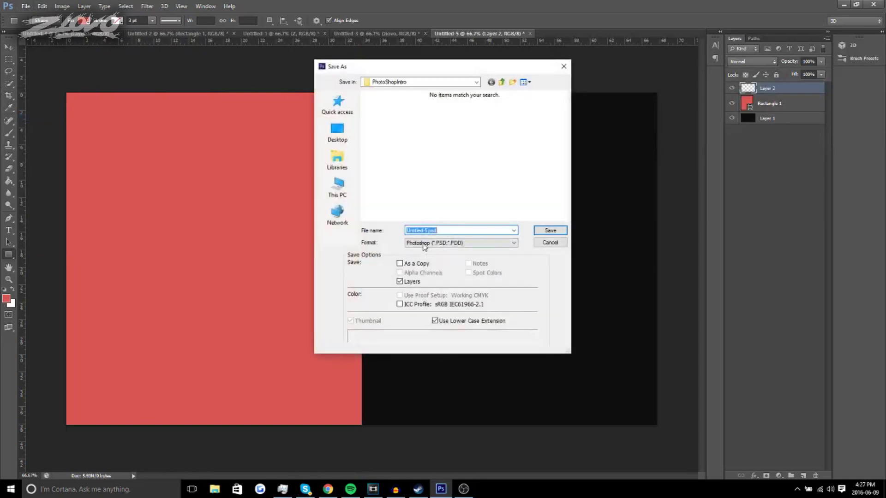
pyautogui.click(424, 244)
pyautogui.click(427, 351)
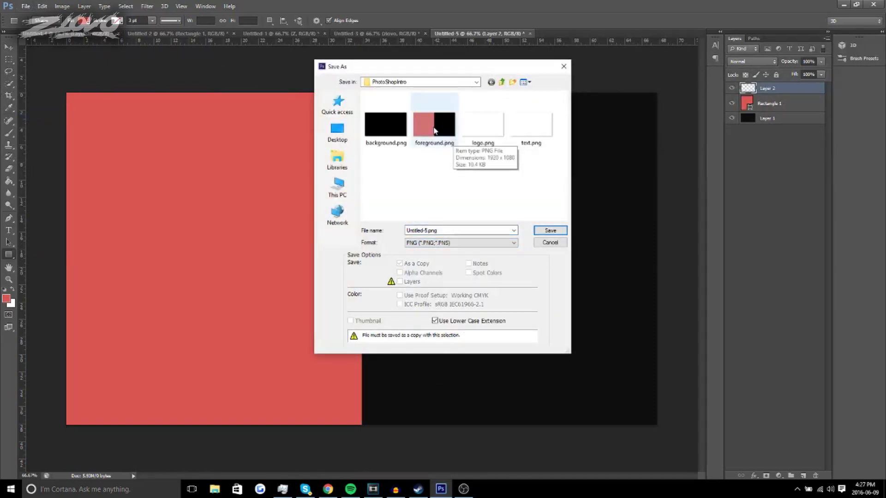
pyautogui.click(552, 245)
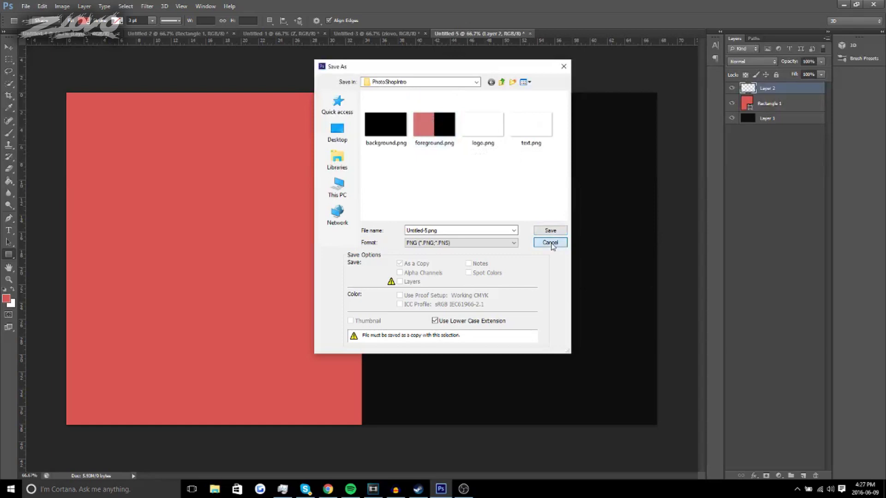
pyautogui.click(552, 244)
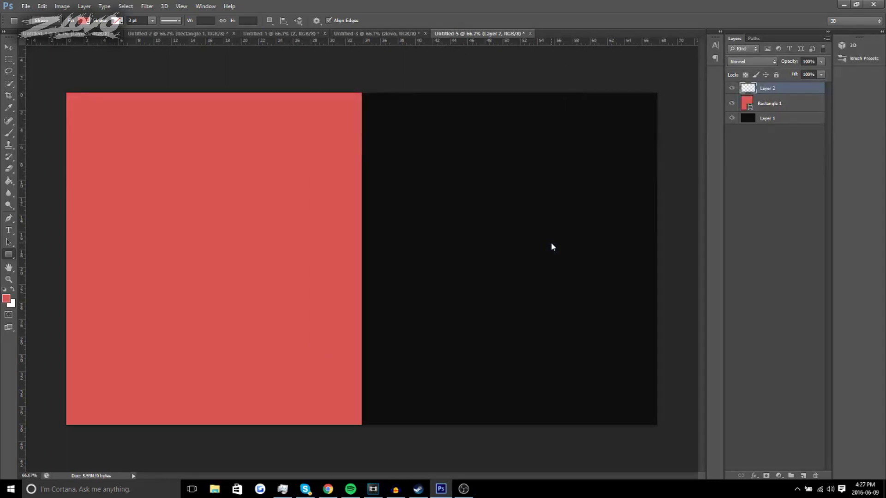
# Step: Delete the Layer 1 and Rectangle 1 layers, then pull a new guide to the canvas centre
pyautogui.click(790, 122)
pyautogui.press('Delete')
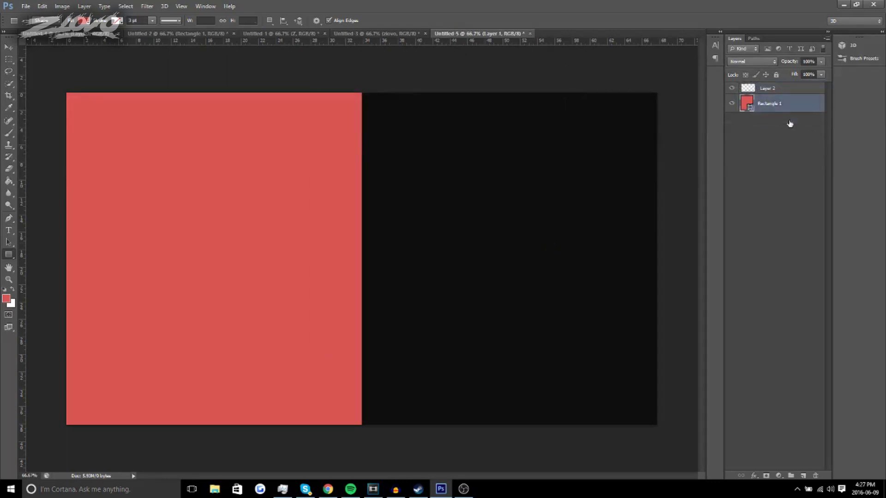
pyautogui.press('Delete')
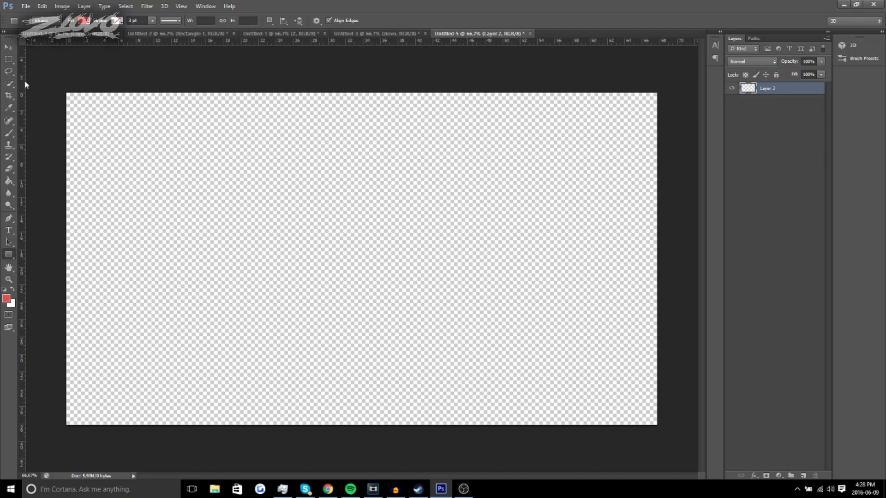
pyautogui.moveTo(23, 79); pyautogui.dragTo(362, 125)
# Step: Redraw the left-half red rectangle and add a white (ffffff) 400 pt Z text layer
pyautogui.moveTo(66, 91); pyautogui.dragTo(361, 424)
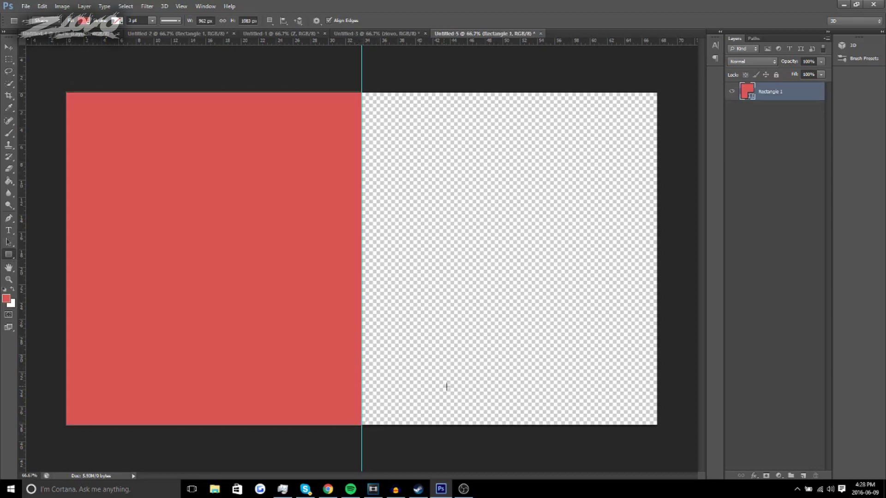
pyautogui.click(803, 476)
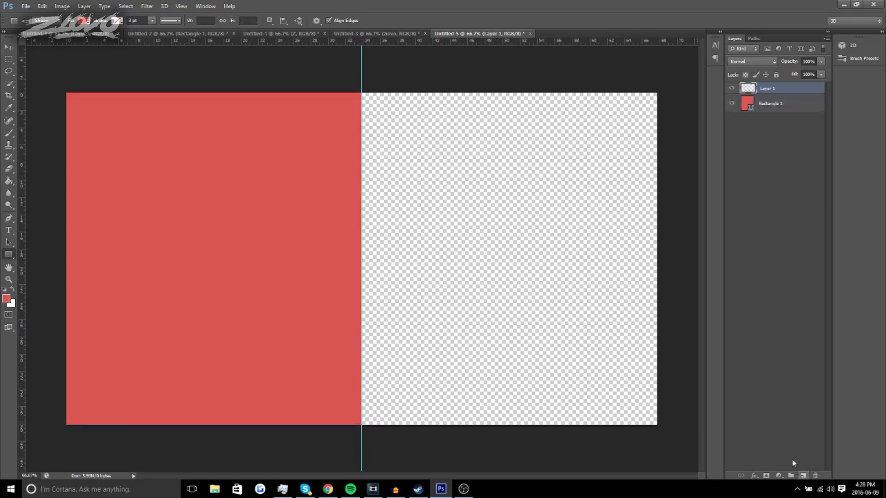
pyautogui.click(9, 233)
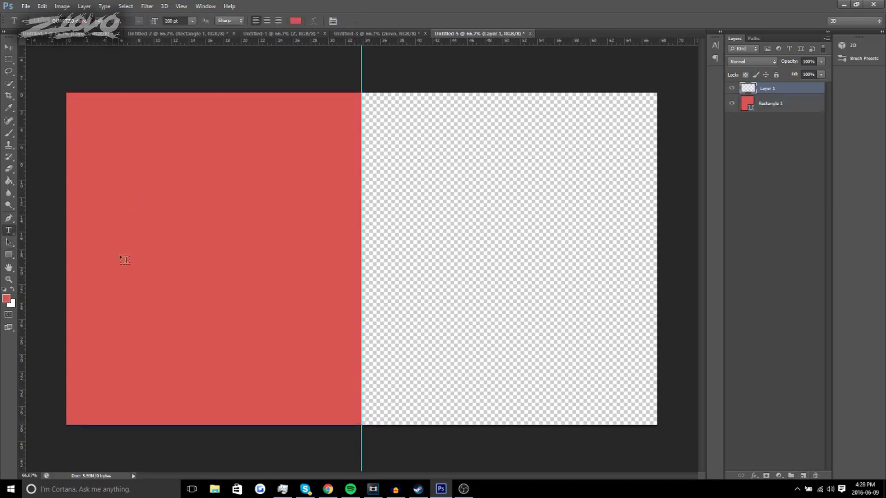
pyautogui.click(184, 271)
pyautogui.write('I')
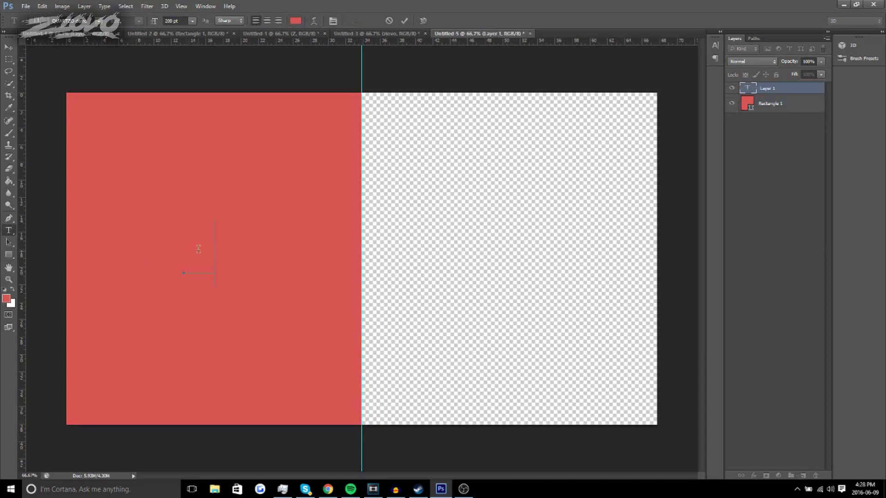
pyautogui.moveTo(210, 251); pyautogui.dragTo(169, 257)
pyautogui.click(295, 21)
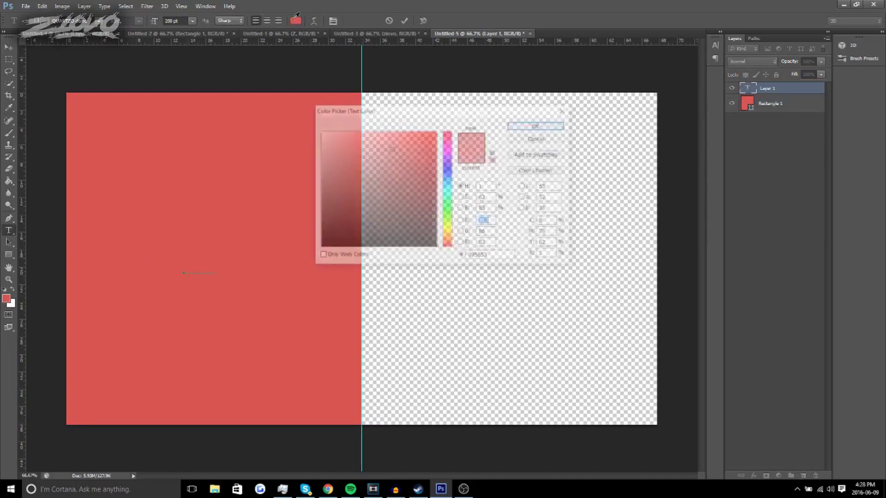
pyautogui.write('ffffff')
pyautogui.click(559, 127)
pyautogui.click(165, 21)
pyautogui.write('400')
pyautogui.press('Return')
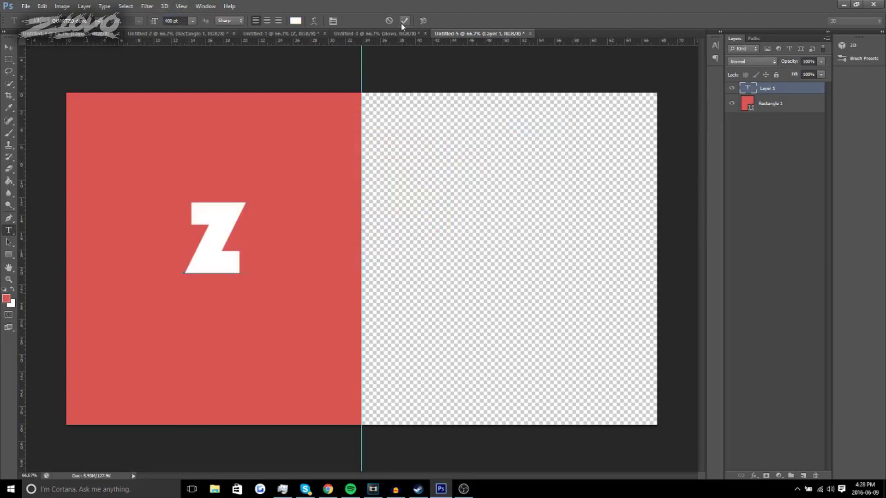
pyautogui.click(404, 21)
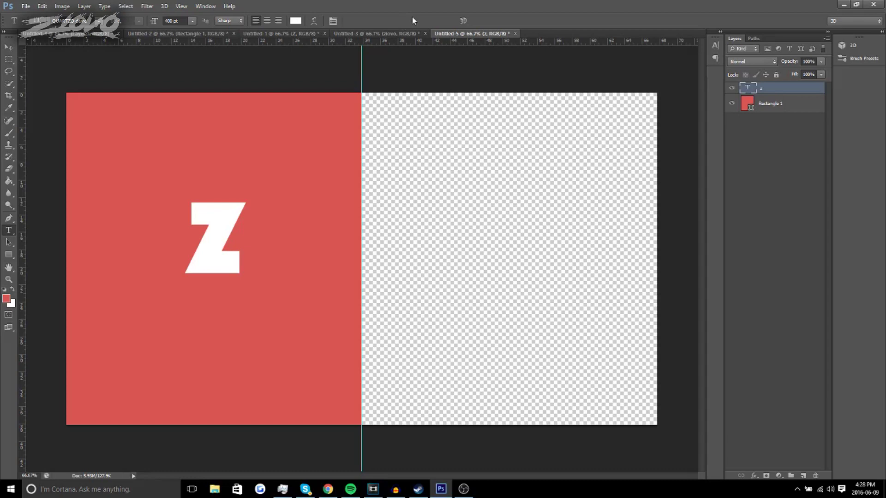
# Step: Align the Z to Rectangle 1's vertical and horizontal centres, then deselect
pyautogui.keyDown('ctrl'); pyautogui.click(747, 104); pyautogui.keyUp('ctrl')
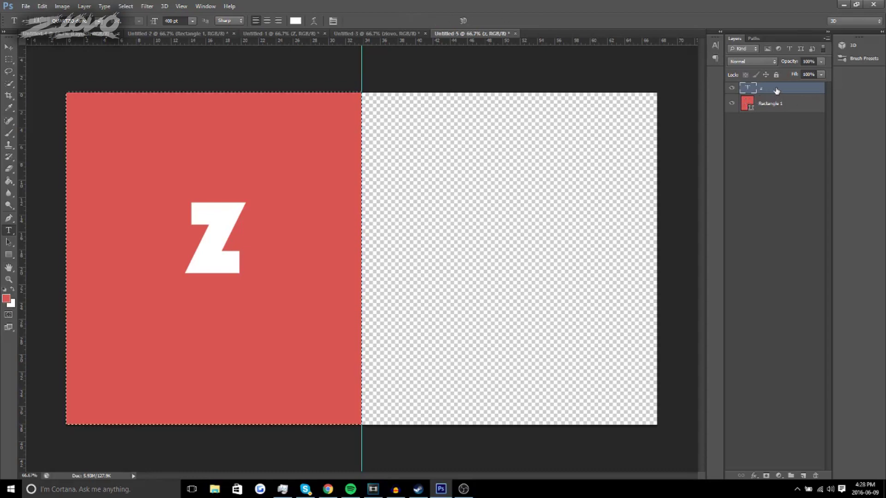
pyautogui.click(84, 6)
pyautogui.moveTo(113, 234)
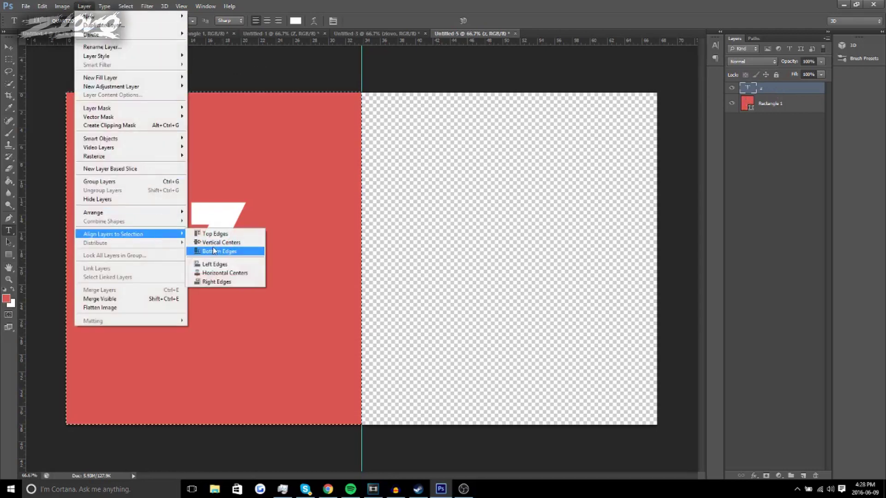
pyautogui.click(222, 242)
pyautogui.click(84, 7)
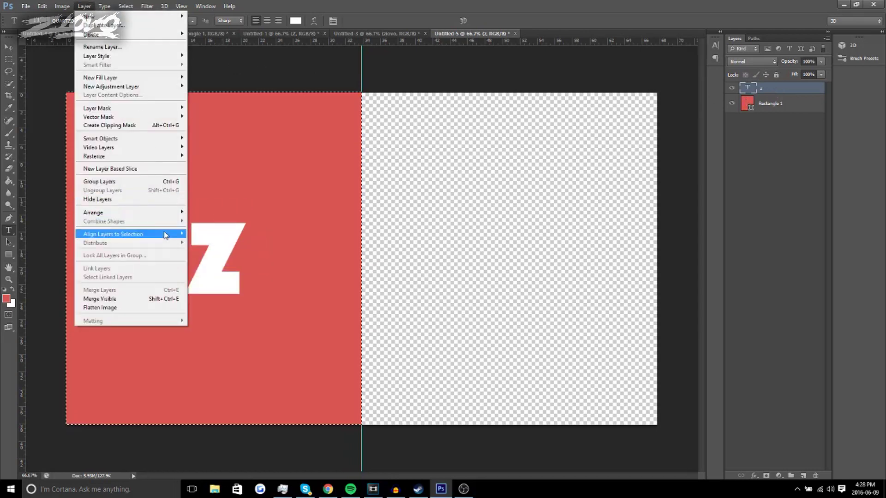
pyautogui.moveTo(112, 234)
pyautogui.click(237, 272)
pyautogui.hotkey('ctrl', 'd')
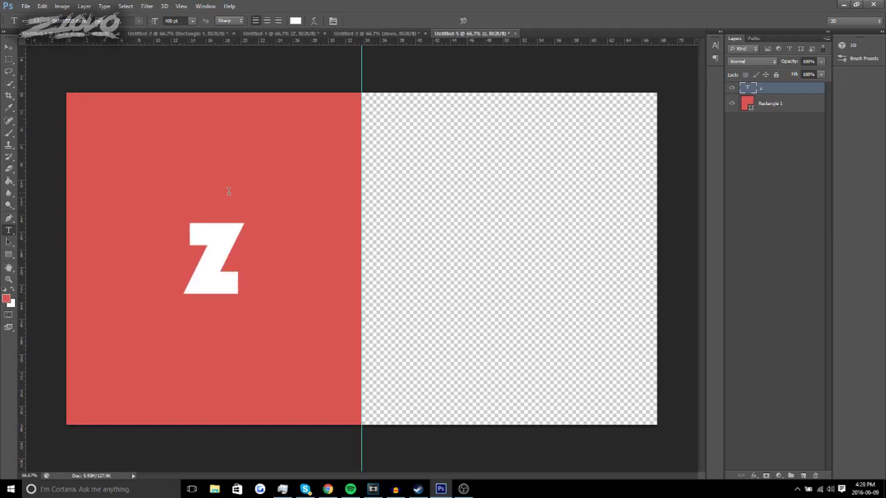
# Step: Delete Rectangle 1, save the lone Z as a PNG, and add a new empty layer
pyautogui.click(805, 111)
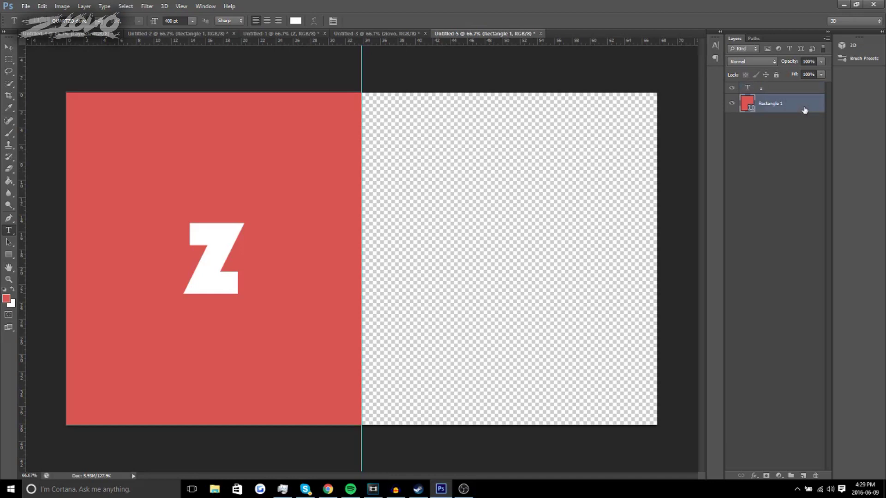
pyautogui.press('Delete')
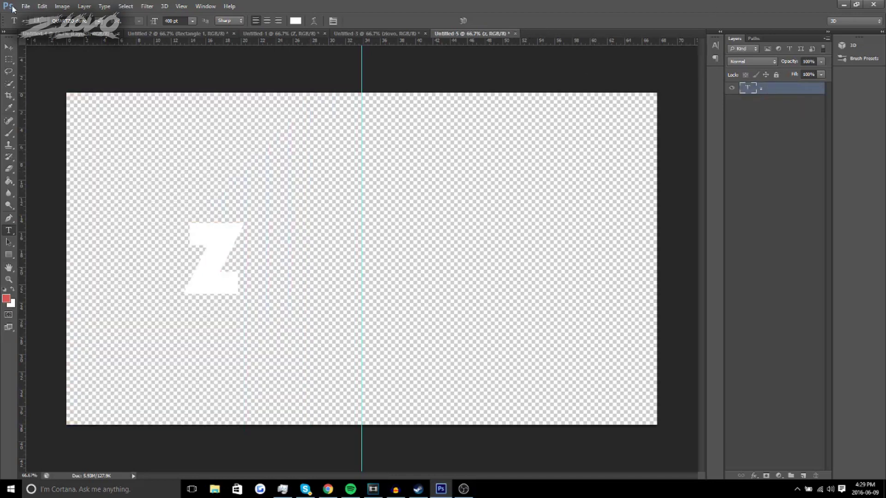
pyautogui.click(25, 6)
pyautogui.click(42, 115)
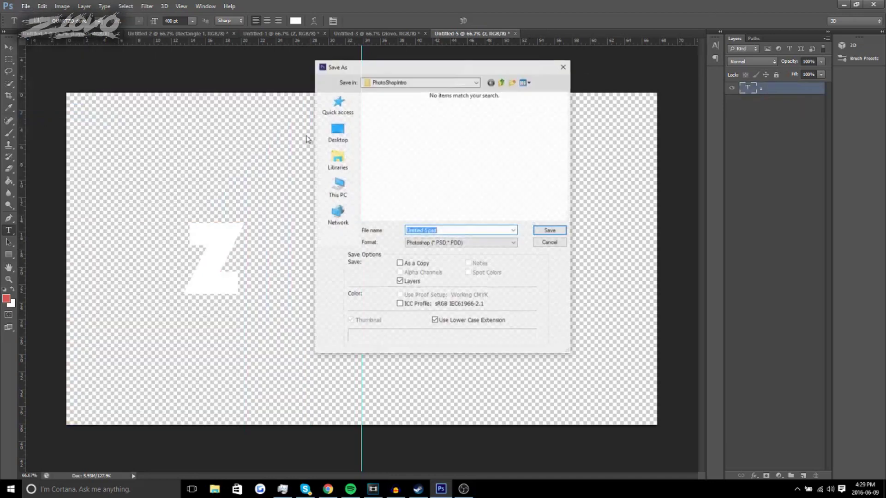
pyautogui.click(485, 243)
pyautogui.click(443, 356)
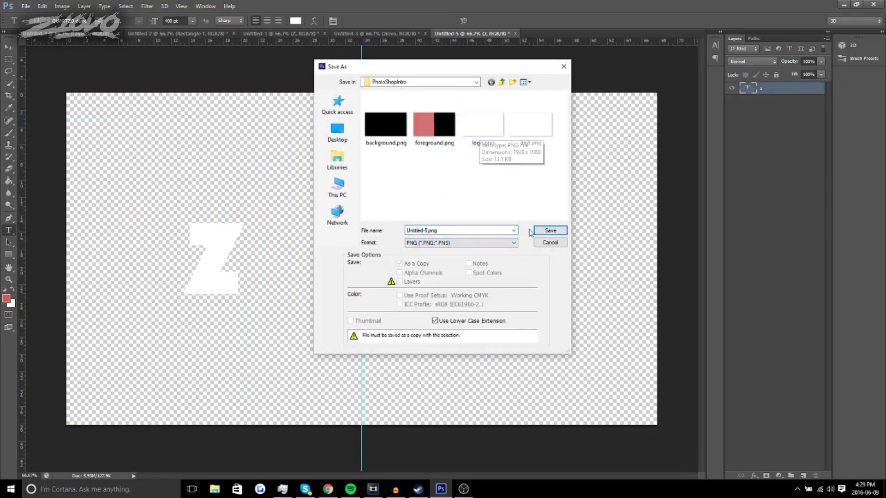
pyautogui.click(547, 231)
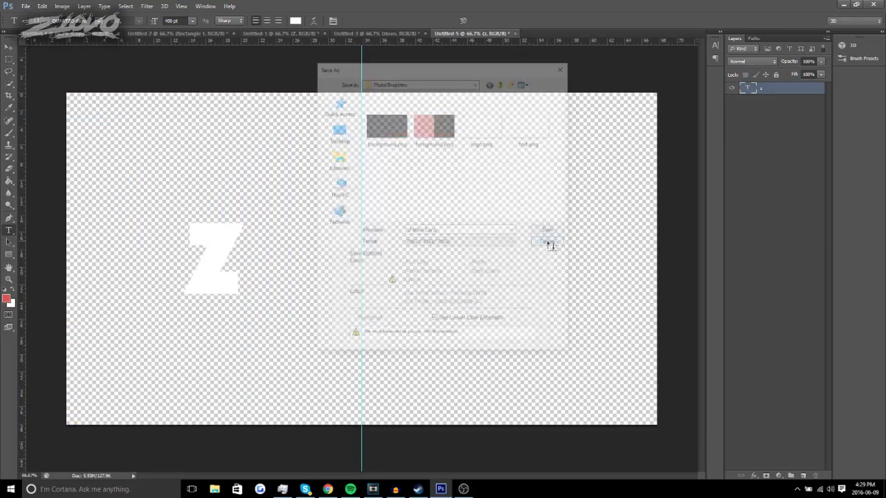
pyautogui.click(803, 476)
pyautogui.click(770, 101)
# Step: Delete the z text layer and draw a red rectangle from the centre guide to the bottom-right corner
pyautogui.press('Delete')
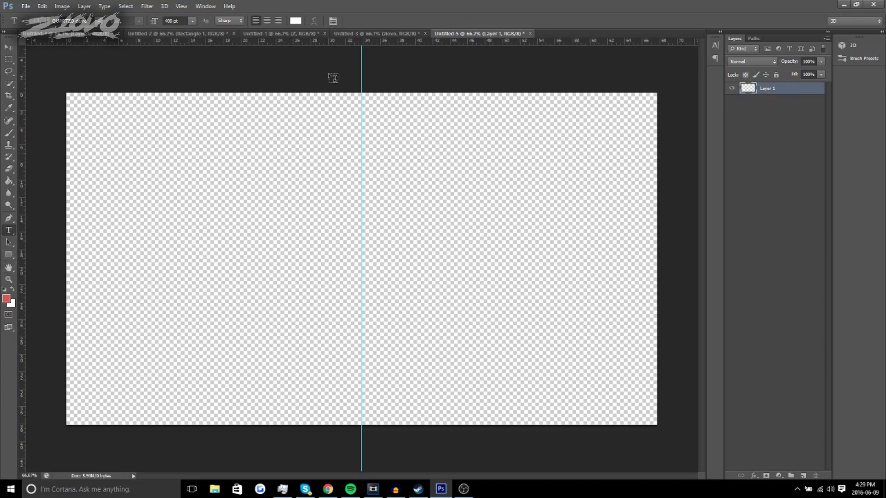
pyautogui.click(9, 255)
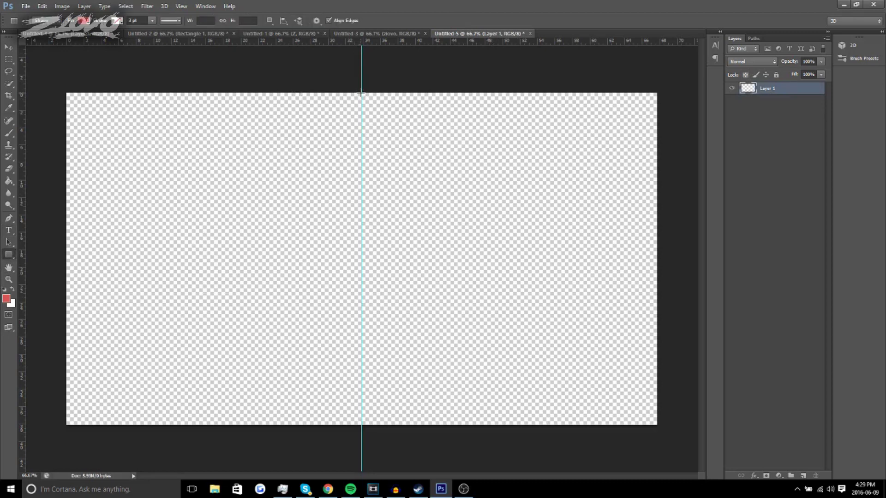
pyautogui.moveTo(362, 91); pyautogui.dragTo(656, 422)
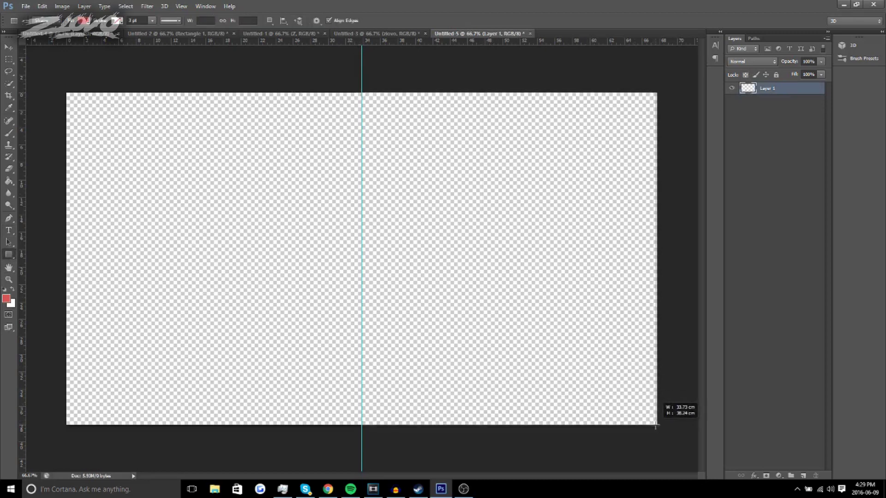
pyautogui.moveTo(655, 422); pyautogui.dragTo(654, 418)
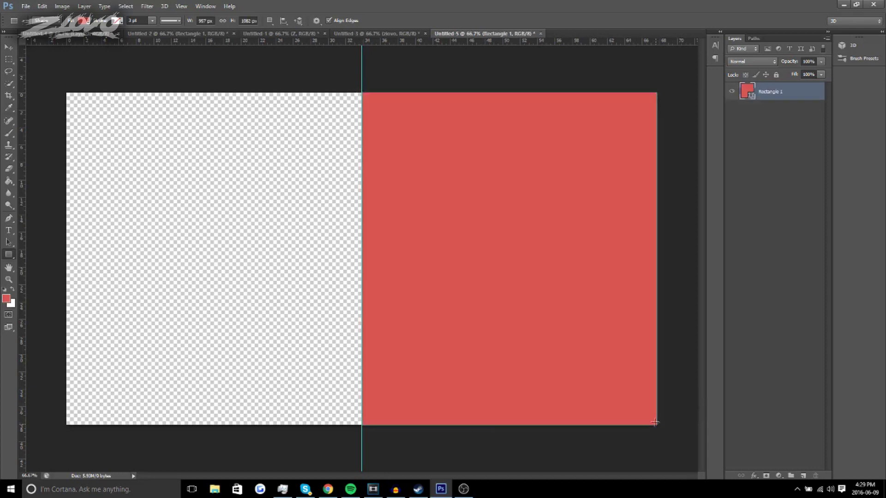
pyautogui.hotkey('ctrl', 'z')
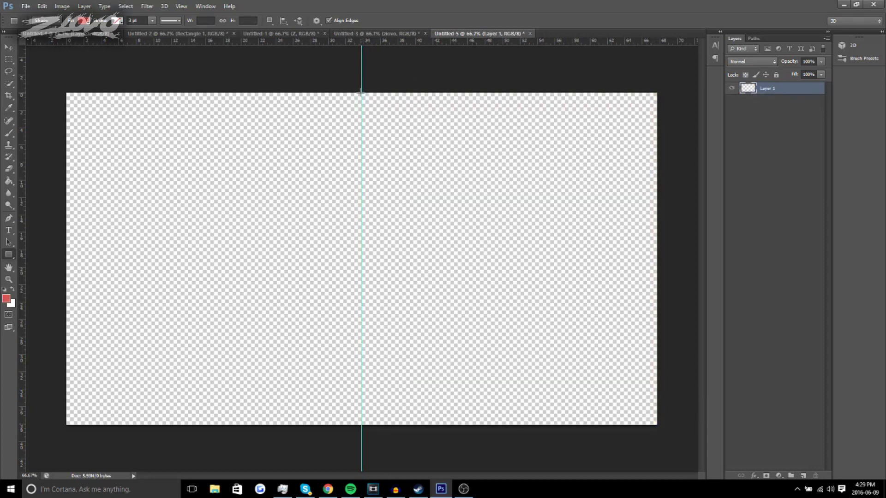
pyautogui.moveTo(361, 92); pyautogui.dragTo(656, 426)
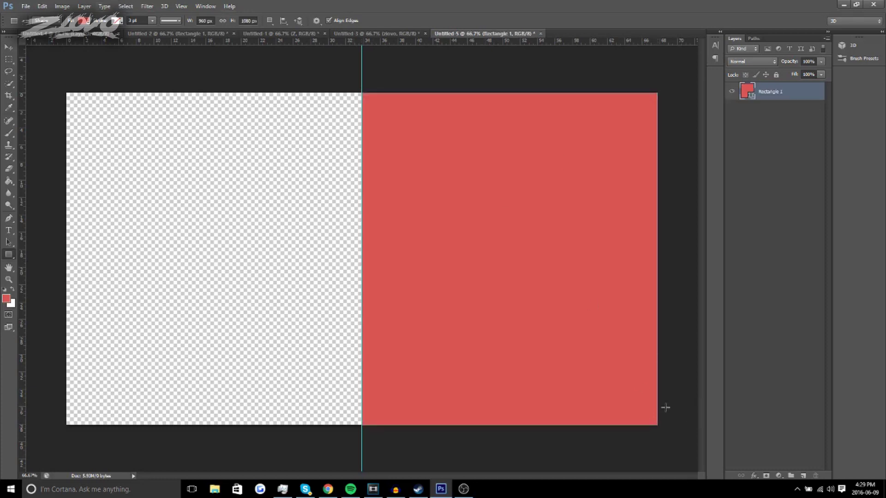
# Step: Type ZIOVO in white 200 pt text on the right half and commit it
pyautogui.click(803, 477)
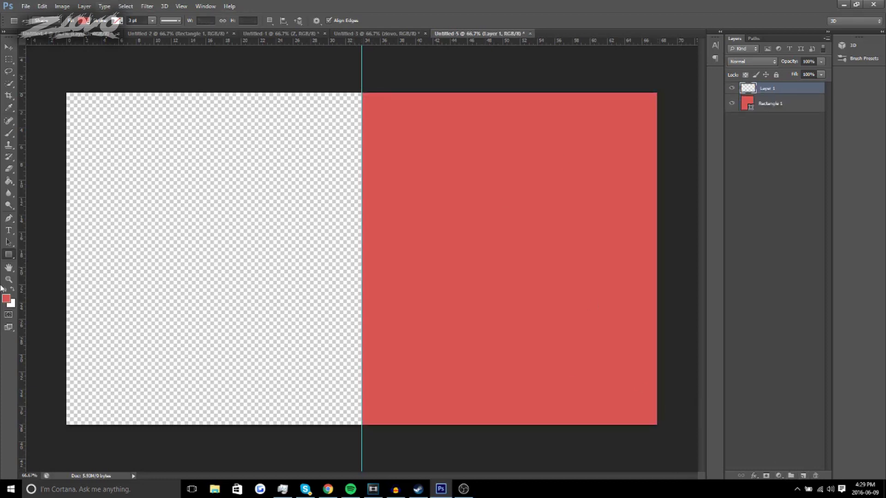
pyautogui.click(9, 230)
pyautogui.click(431, 273)
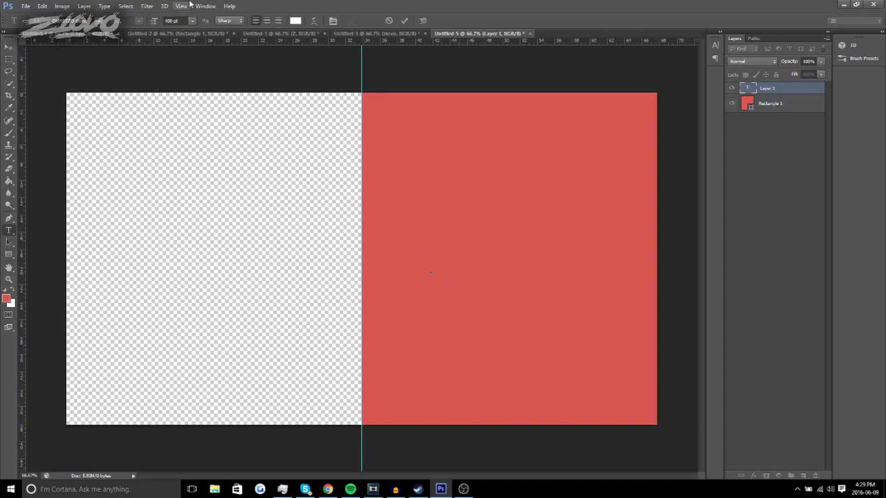
pyautogui.doubleClick(165, 20)
pyautogui.write('30')
pyautogui.press('Return')
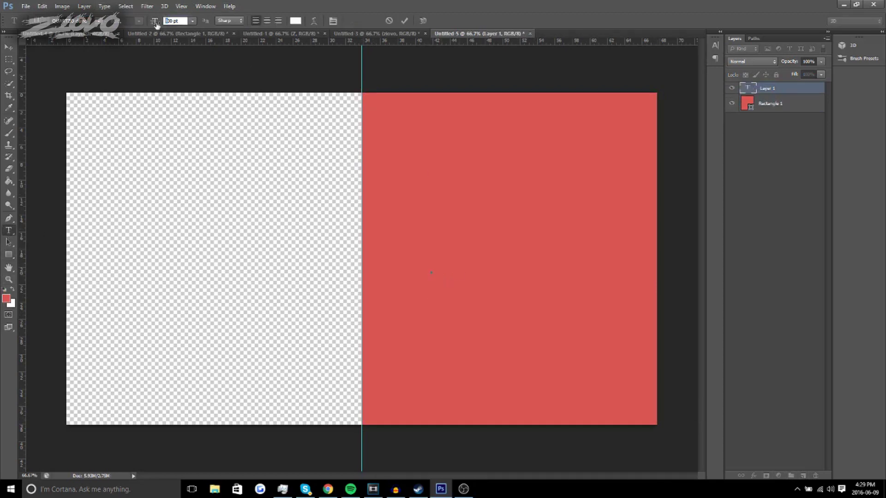
pyautogui.write('200')
pyautogui.press('Return')
pyautogui.write('YO')
pyautogui.press('BackSpace')
pyautogui.press('BackSpace')
pyautogui.write('ZIOVO')
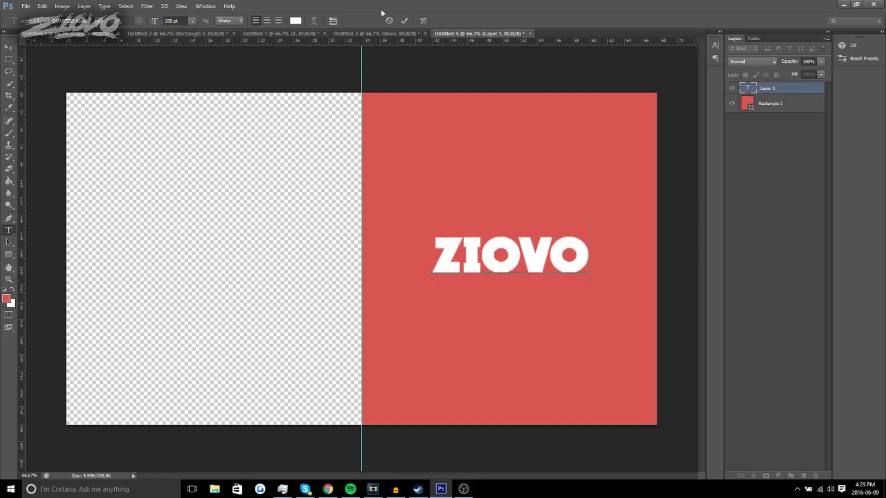
pyautogui.click(404, 20)
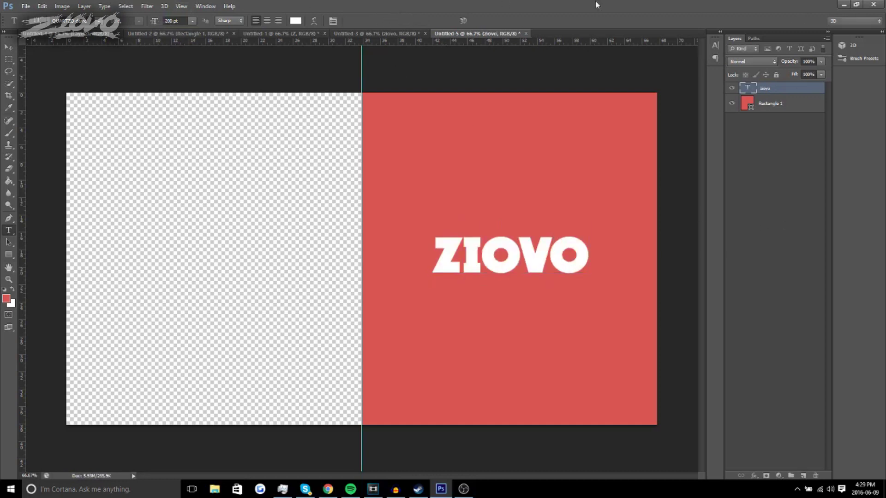
# Step: Centre the ZIOVO text on the red rectangle's area, then delete the Rectangle 1 layer
pyautogui.keyDown('ctrl'); pyautogui.click(749, 104); pyautogui.keyUp('ctrl')
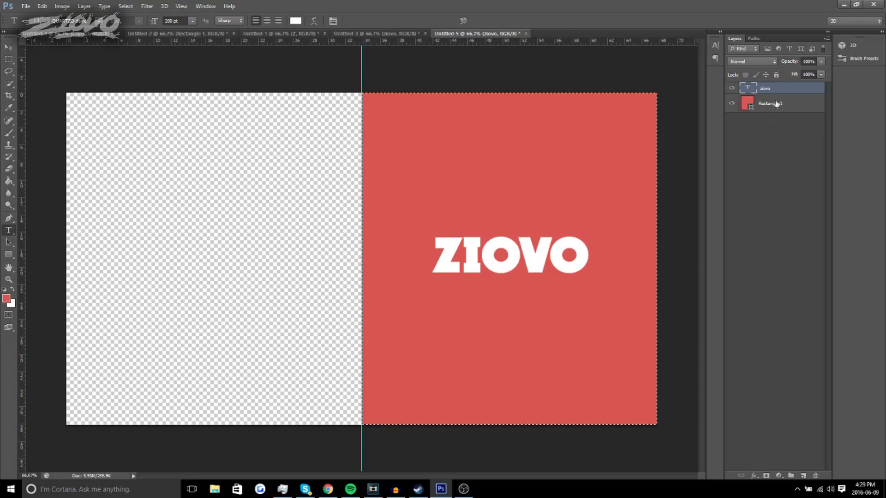
pyautogui.click(84, 5)
pyautogui.click(215, 242)
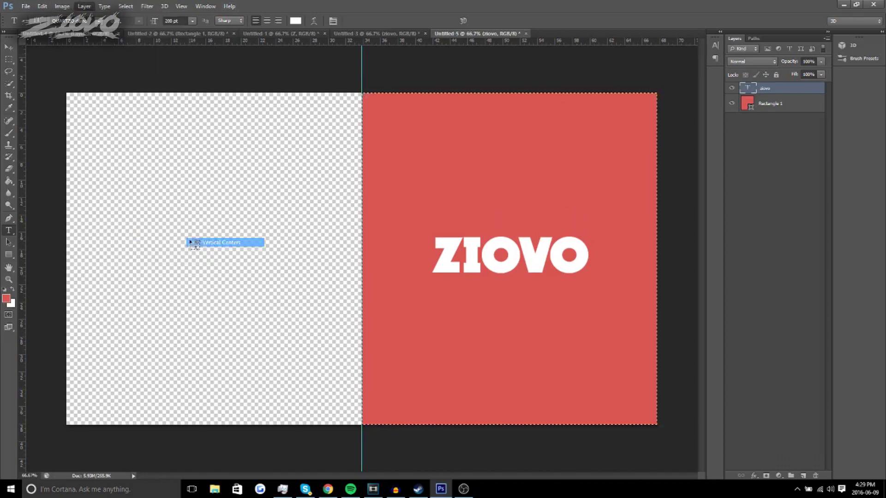
pyautogui.click(84, 6)
pyautogui.moveTo(112, 234)
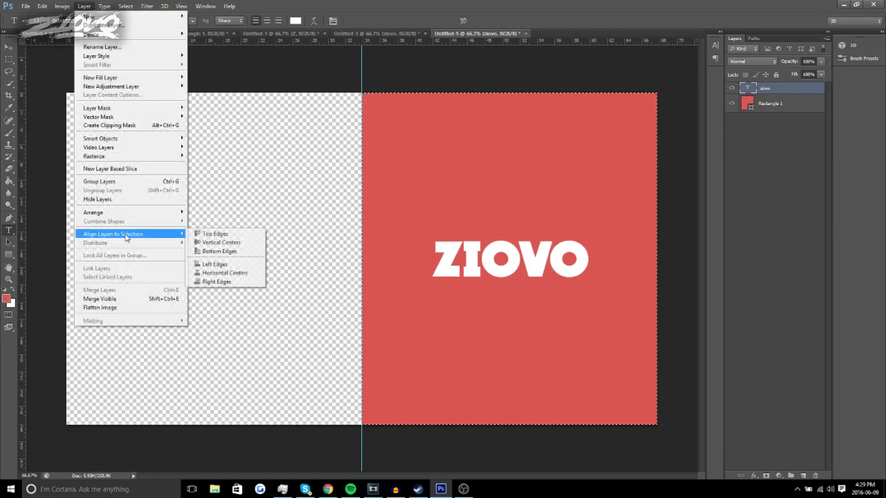
pyautogui.click(250, 272)
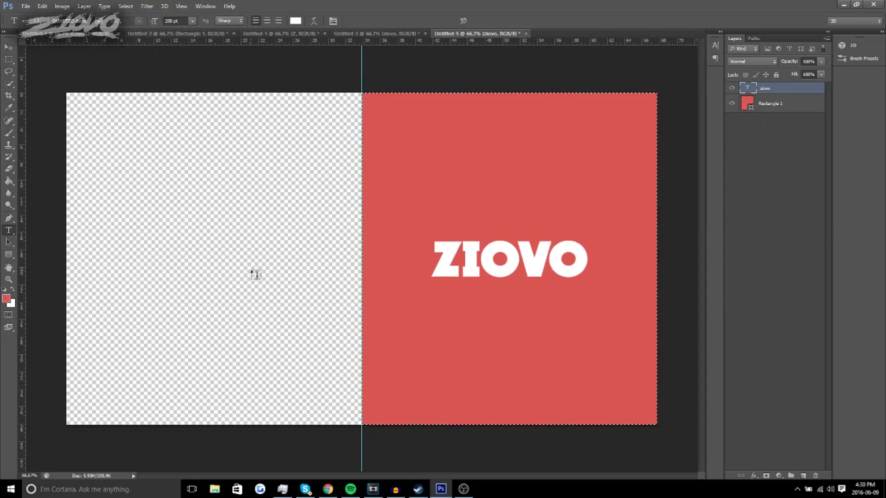
pyautogui.hotkey('ctrl', 'd')
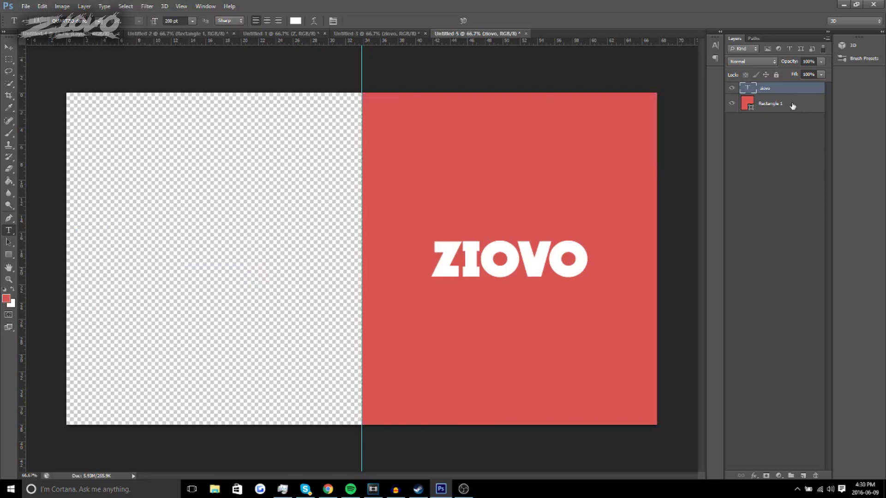
pyautogui.click(793, 105)
pyautogui.press('Delete')
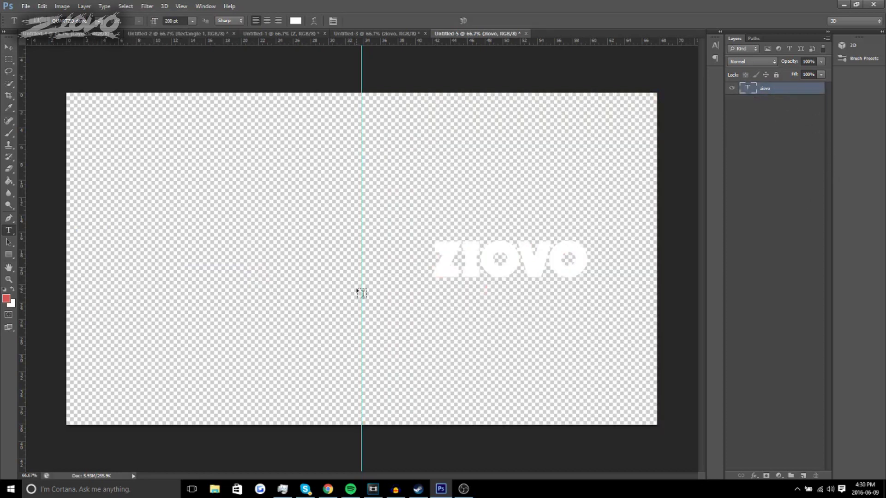
# Step: Start a Save As with PNG as the format, then cancel without saving
pyautogui.click(25, 6)
pyautogui.click(34, 113)
pyautogui.click(461, 243)
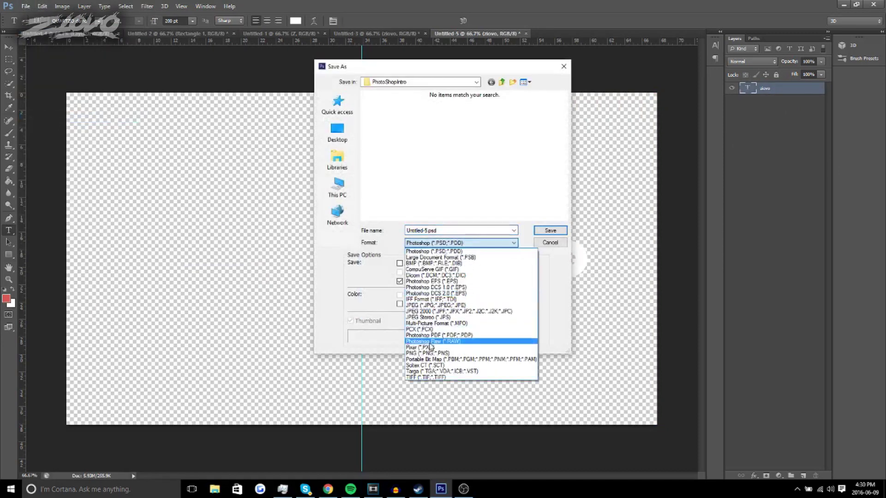
pyautogui.click(450, 339)
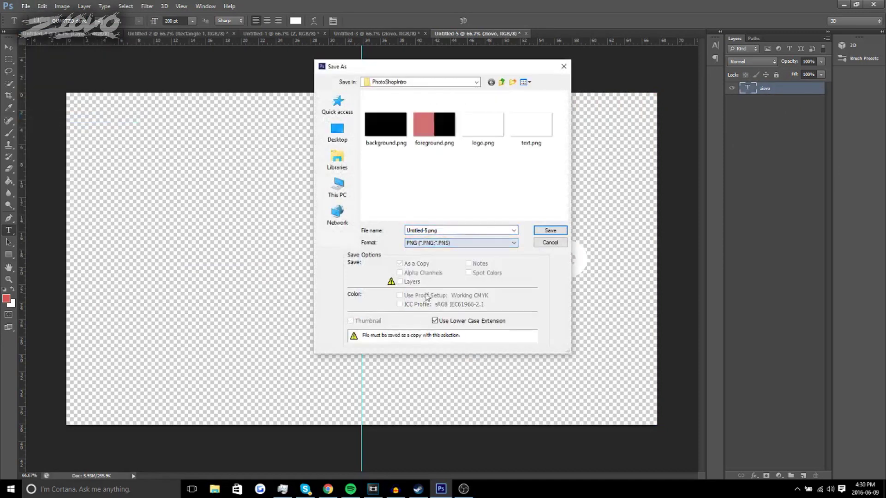
pyautogui.click(550, 244)
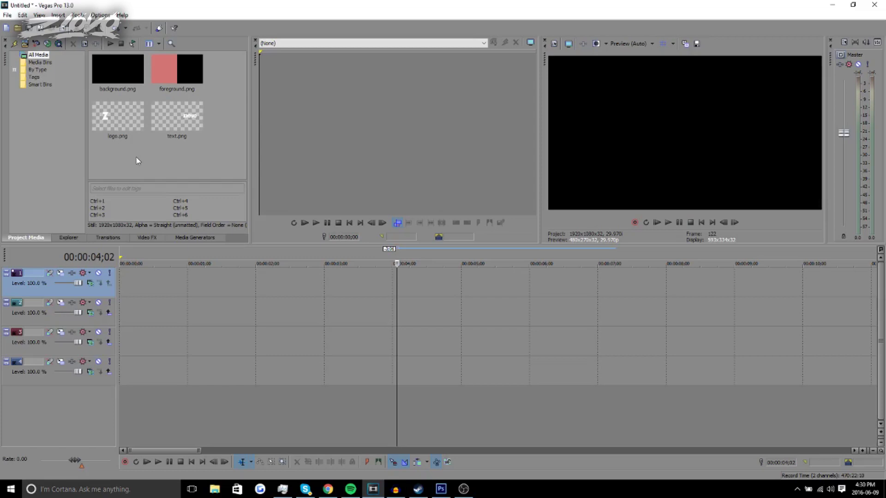
# Step: Browse Vegas Pro's Import Media dialog and cancel it without importing anything
pyautogui.click(7, 15)
pyautogui.moveTo(18, 110)
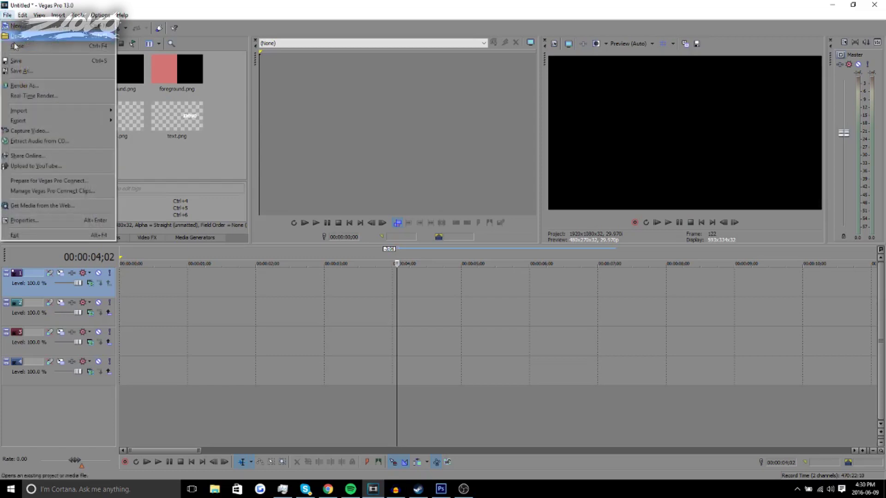
pyautogui.click(136, 108)
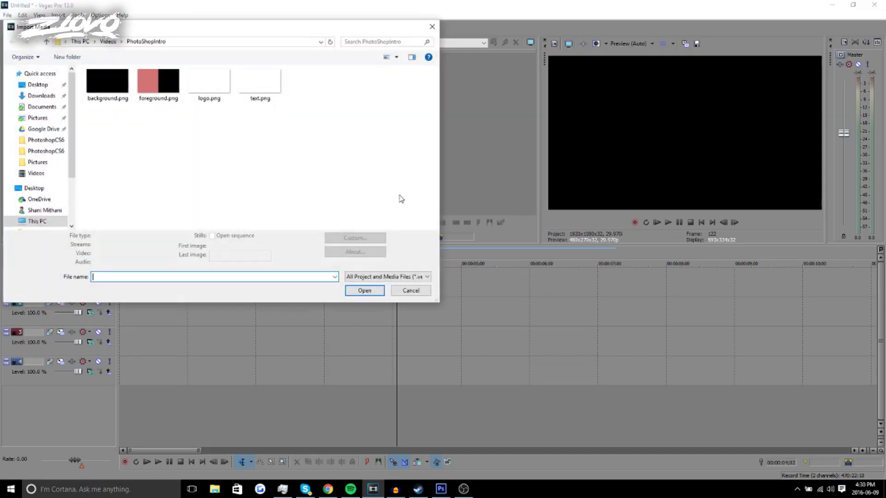
pyautogui.click(424, 293)
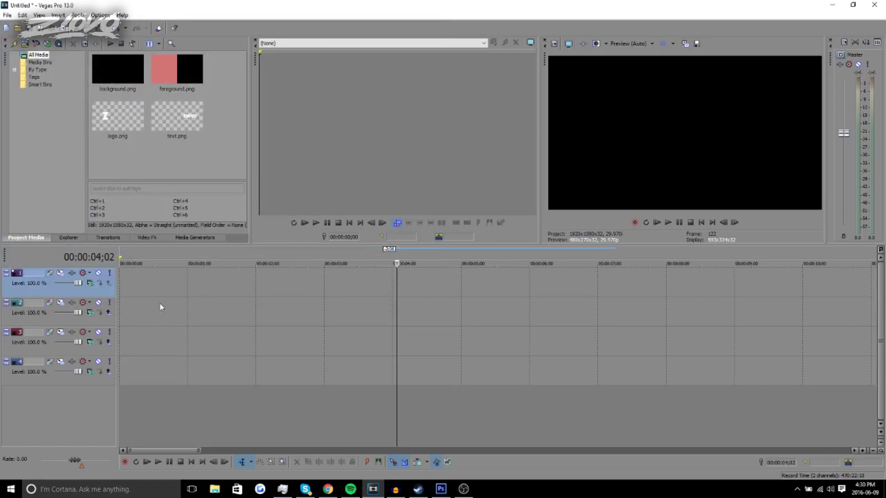
# Step: Place background.png at 0:00 on the bottom track, stretch it to 7 seconds, and play from the start
pyautogui.rightClick(153, 279)
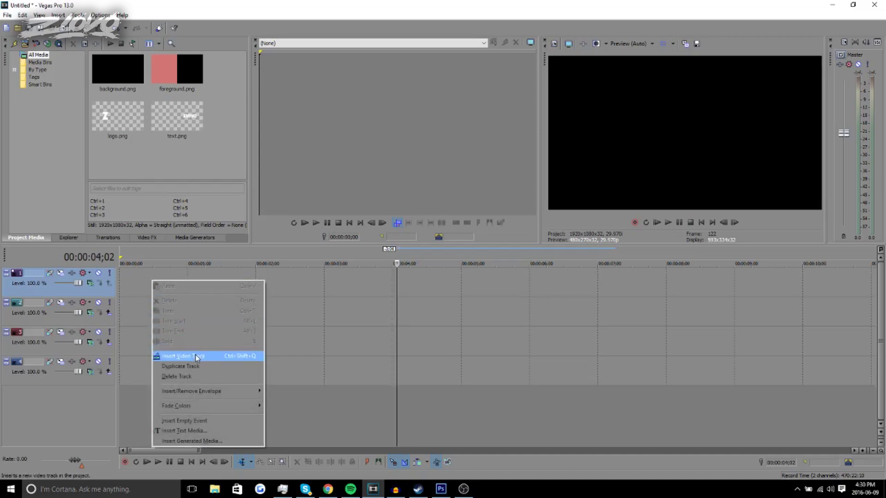
pyautogui.click(302, 177)
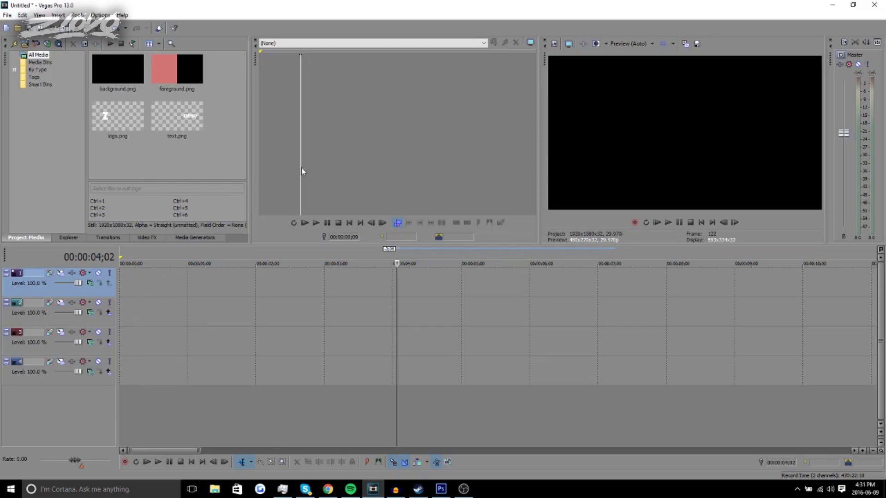
pyautogui.moveTo(124, 63)
pyautogui.mouseDown()
pyautogui.moveTo(128, 374)
pyautogui.moveTo(122, 373)
pyautogui.mouseUp()
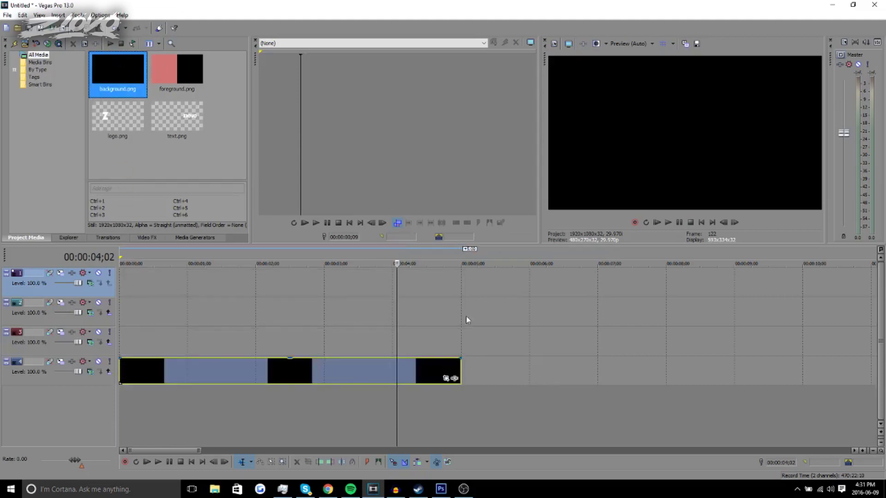
pyautogui.moveTo(460, 378); pyautogui.dragTo(597, 379)
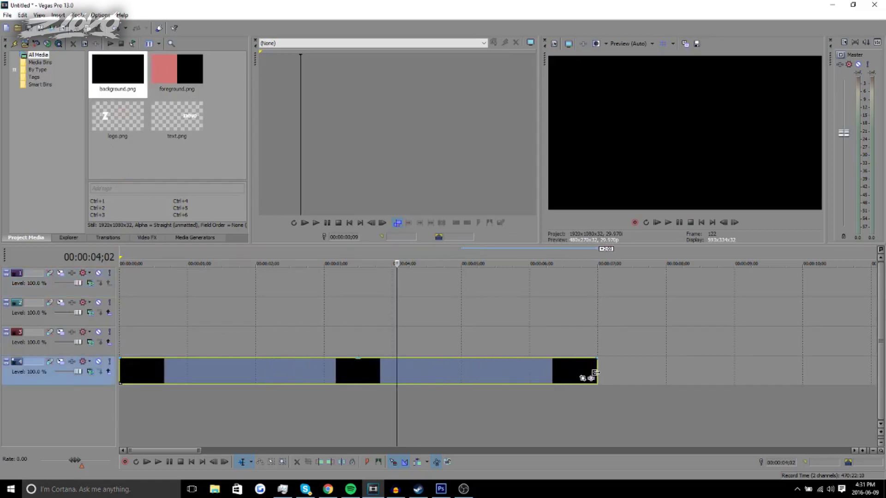
pyautogui.click(119, 374)
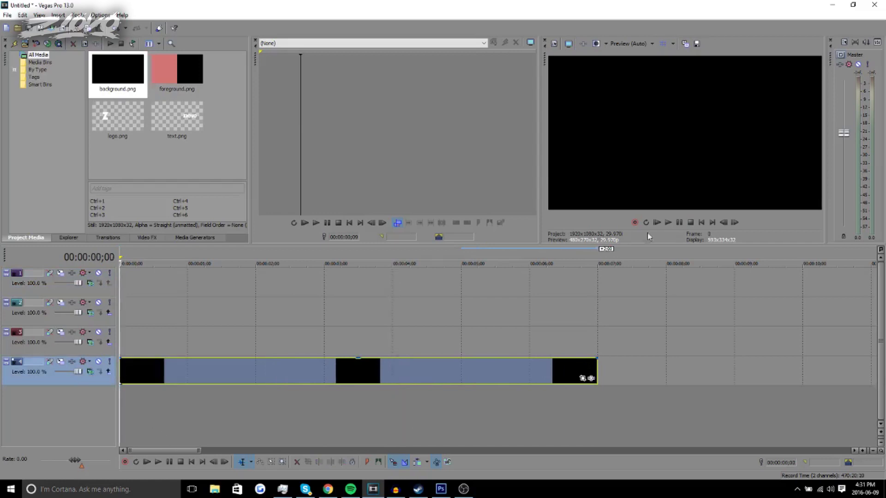
pyautogui.click(668, 222)
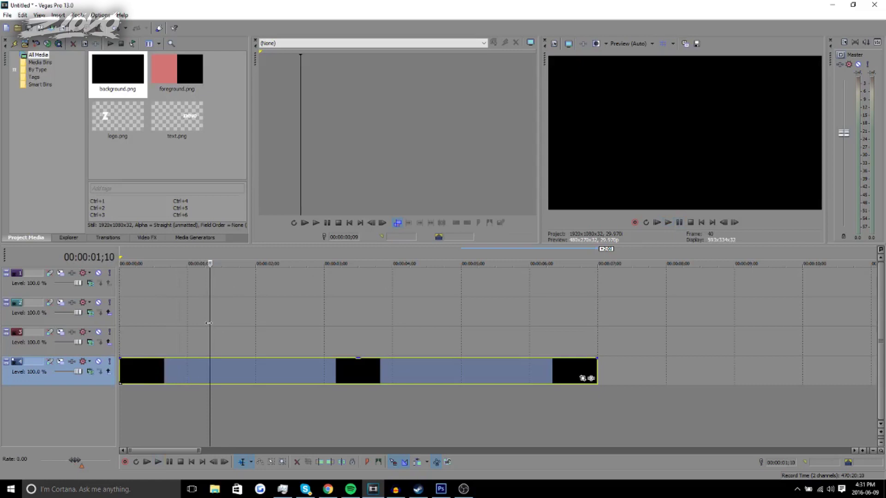
pyautogui.press('space')
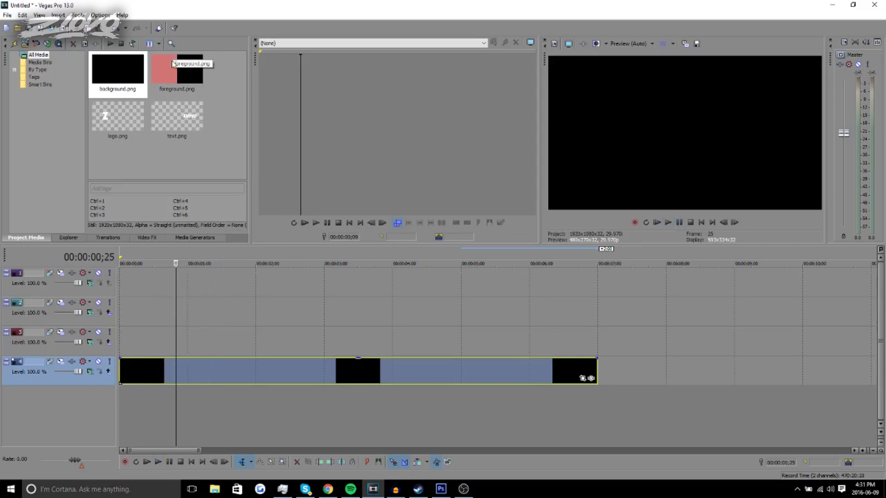
pyautogui.click(172, 64)
pyautogui.moveTo(173, 64); pyautogui.dragTo(212, 335)
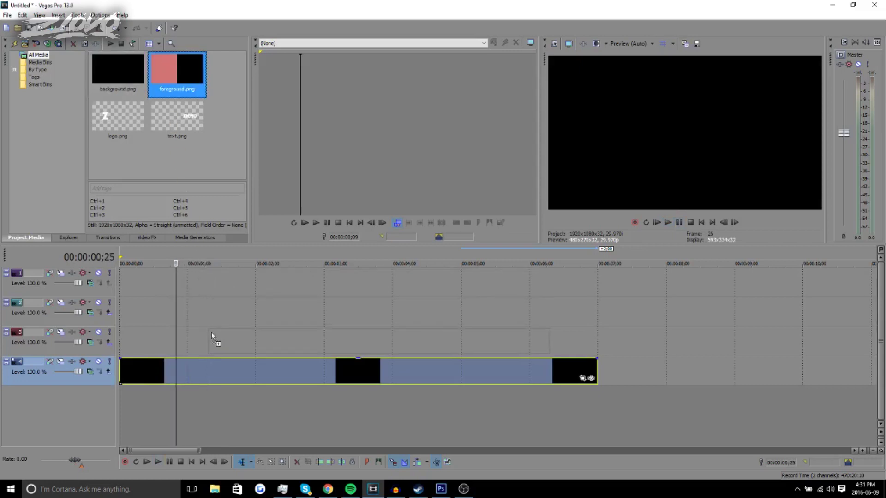
pyautogui.moveTo(225, 340); pyautogui.dragTo(224, 340)
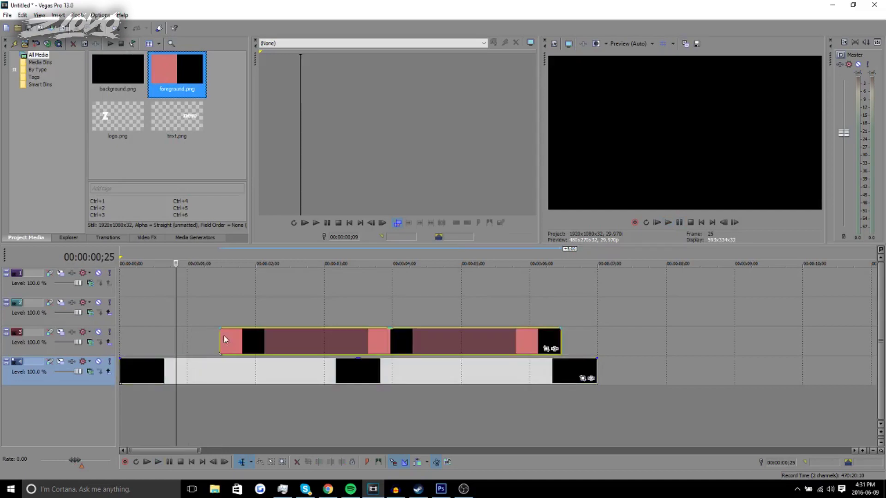
pyautogui.moveTo(561, 340); pyautogui.dragTo(596, 341)
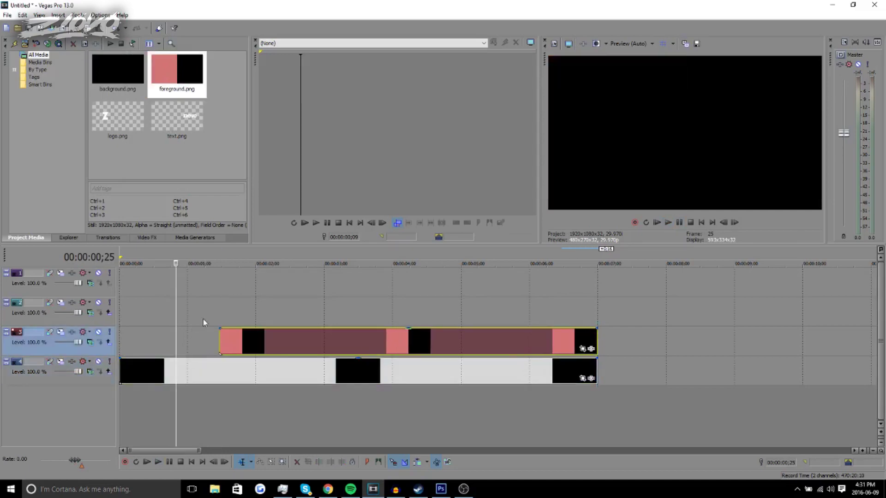
pyautogui.click(668, 223)
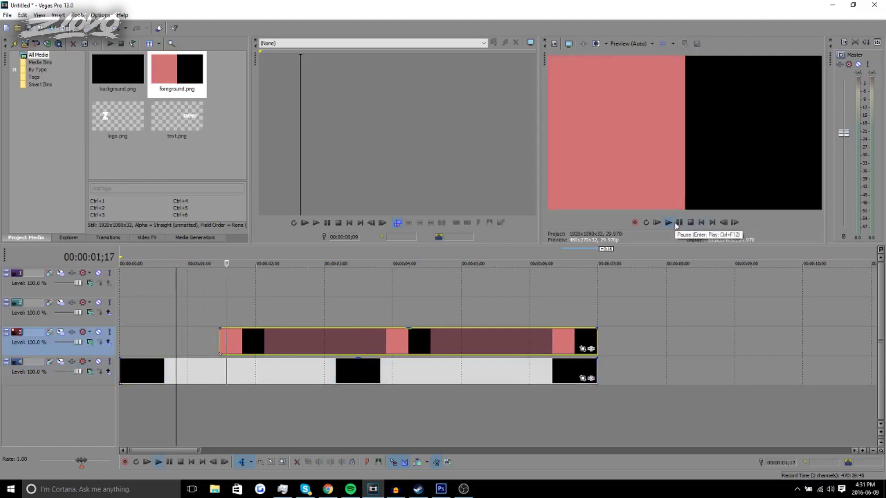
pyautogui.press('Return')
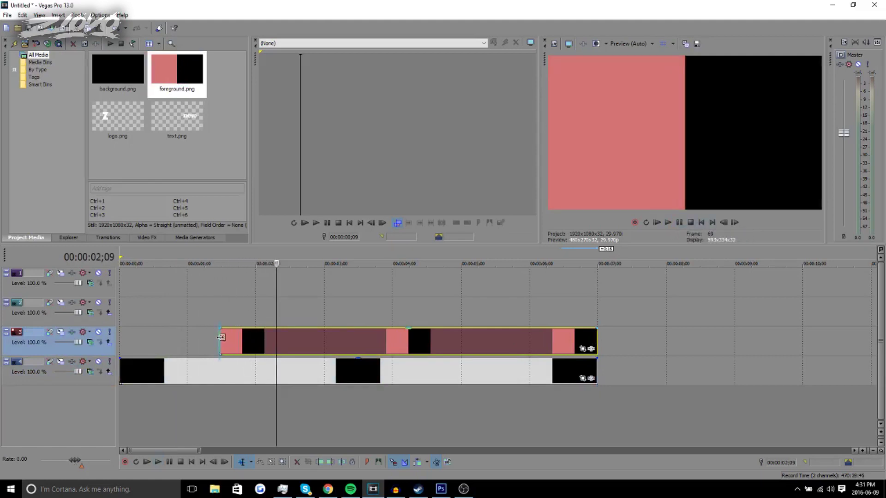
pyautogui.click(218, 338)
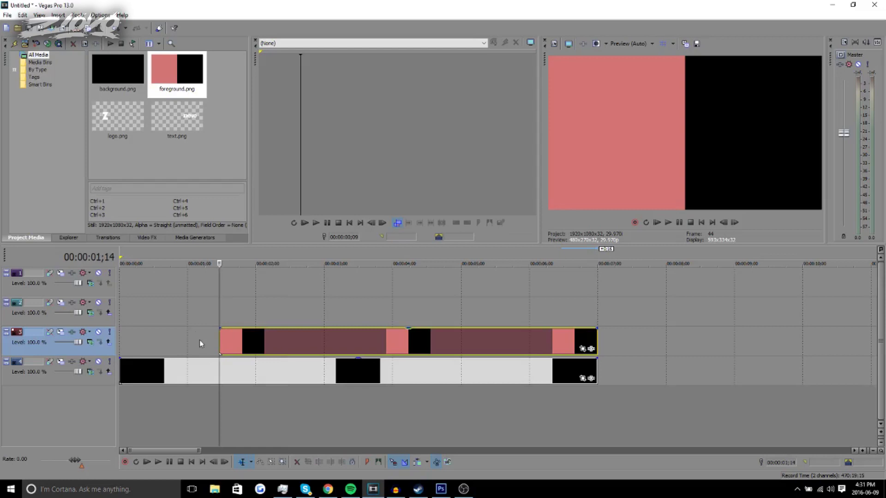
# Step: Apply Push Right to the start of the pink panel clip on track 3 and preview it
pyautogui.click(120, 239)
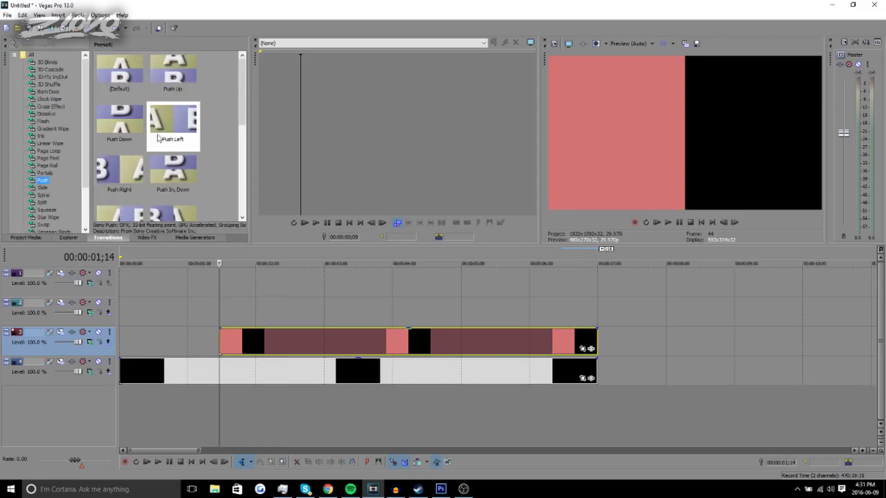
pyautogui.moveTo(173, 122)
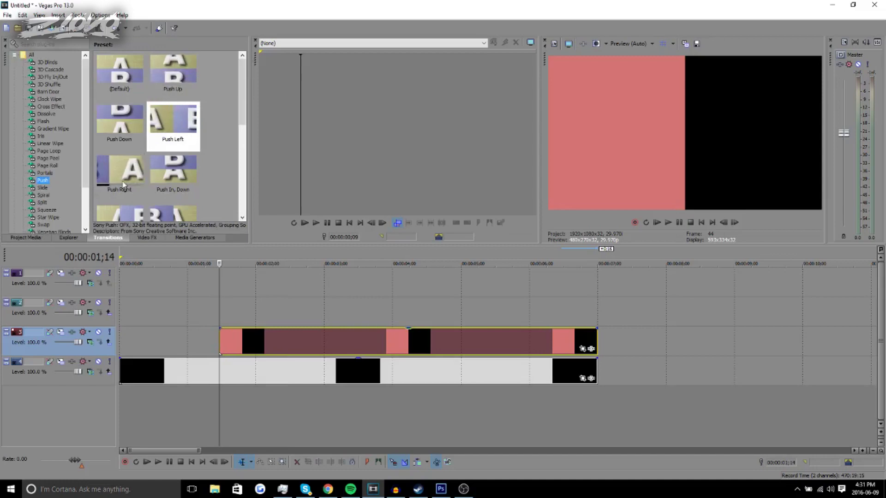
pyautogui.moveTo(128, 170); pyautogui.dragTo(220, 341)
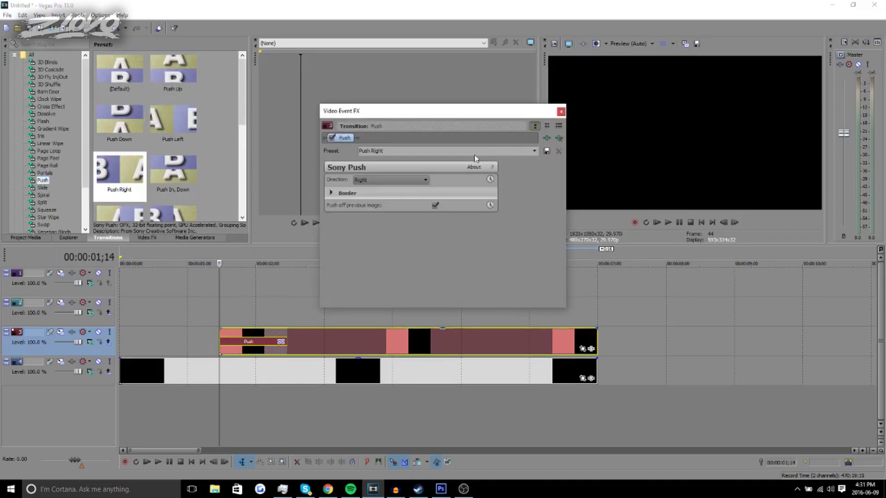
pyautogui.click(561, 111)
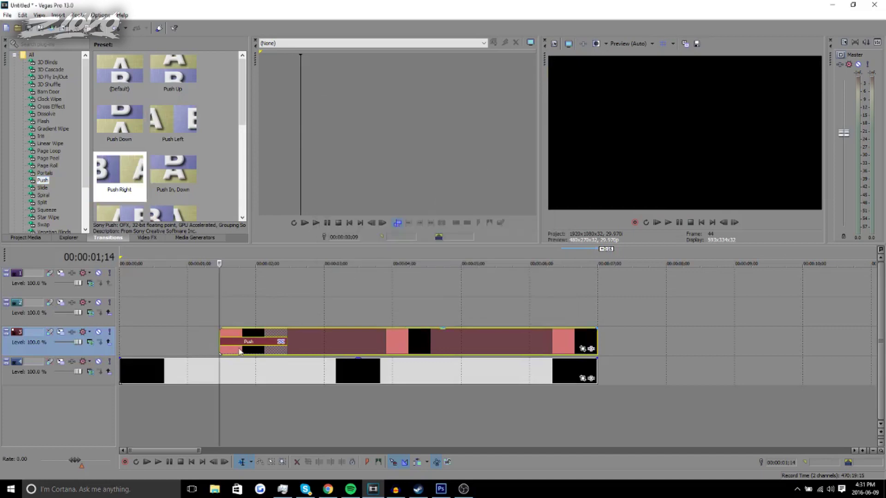
pyautogui.click(187, 344)
pyautogui.click(668, 222)
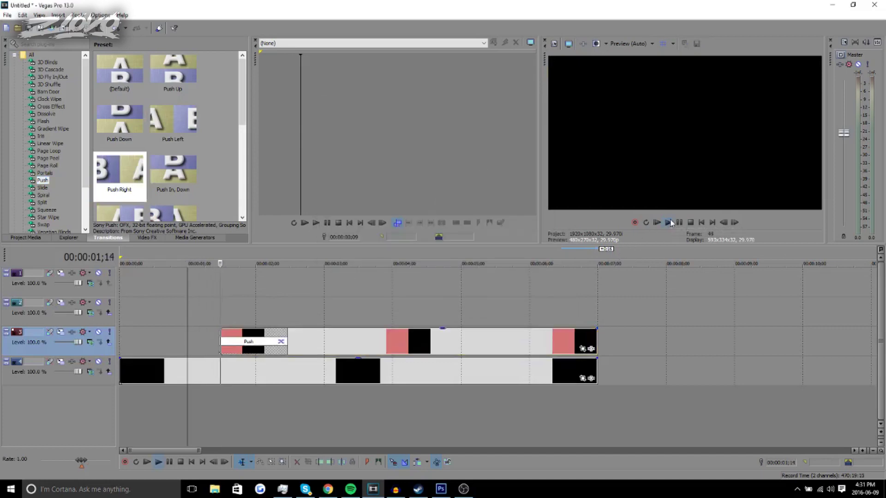
pyautogui.press('Return')
pyautogui.click(36, 233)
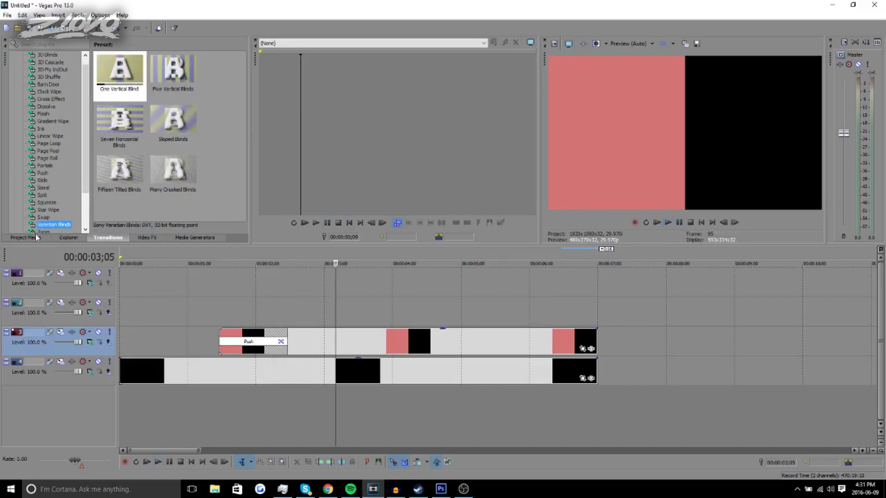
pyautogui.click(40, 239)
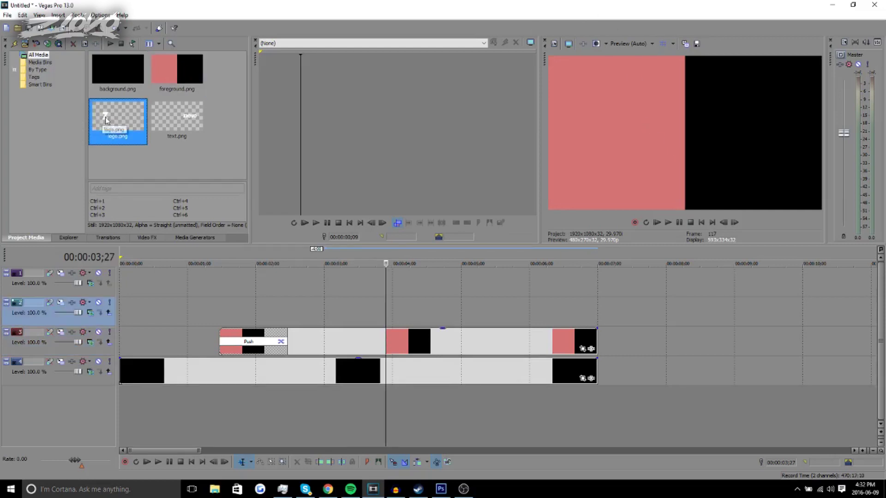
# Step: Place logo.png on track 2 at about 3 s and trim it to end at 7 s
pyautogui.moveTo(239, 221); pyautogui.dragTo(330, 311)
pyautogui.click(335, 312)
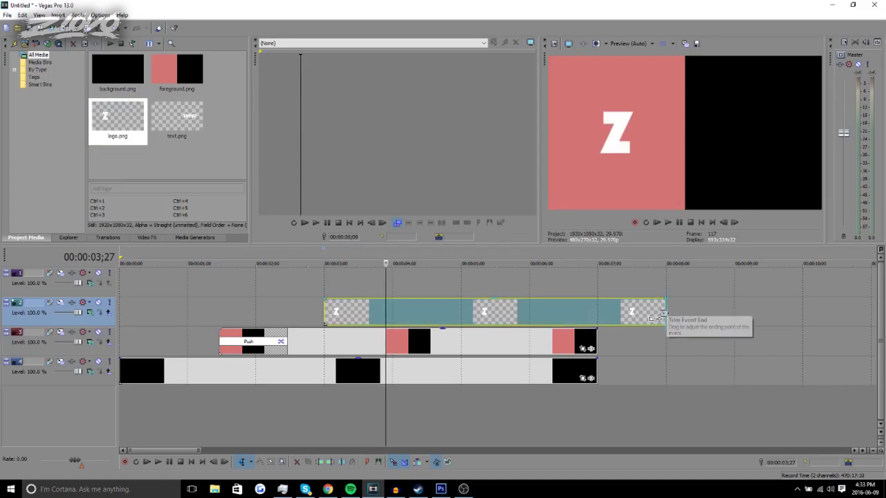
pyautogui.moveTo(660, 316); pyautogui.dragTo(594, 318)
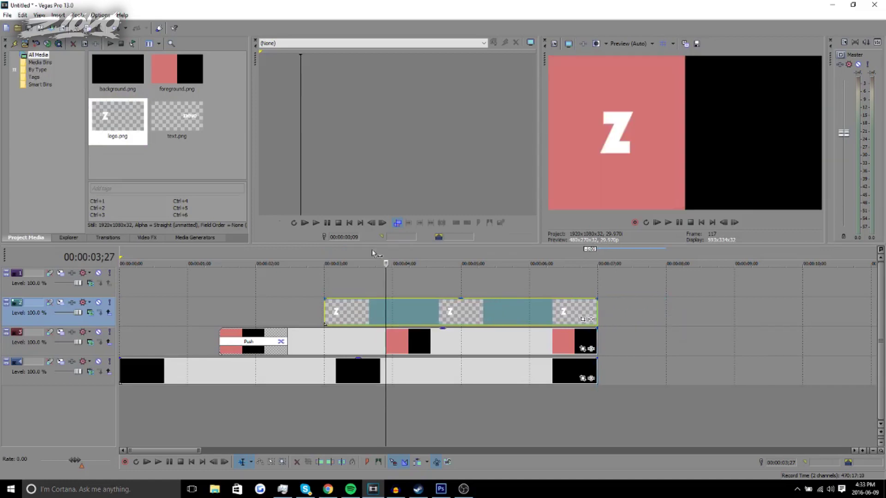
# Step: Give the logo clip a Push Right entrance and play the intro back
pyautogui.click(108, 238)
pyautogui.moveTo(120, 173)
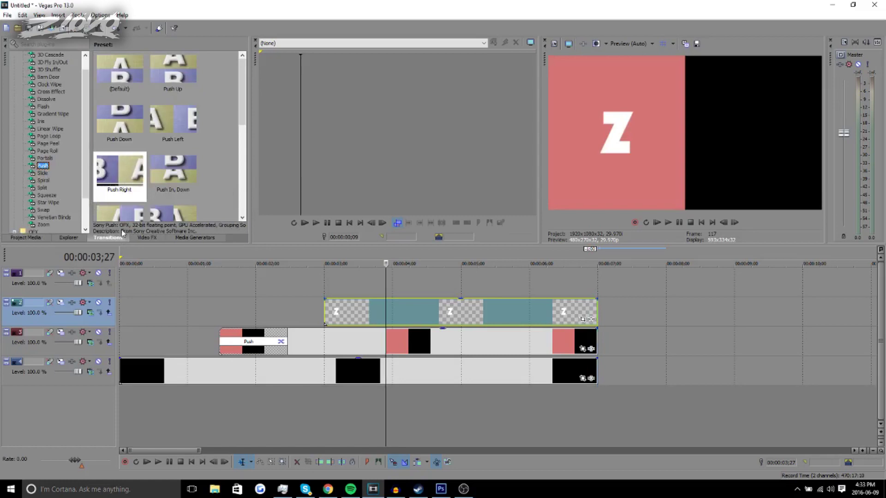
pyautogui.moveTo(119, 182); pyautogui.dragTo(336, 312)
pyautogui.click(561, 111)
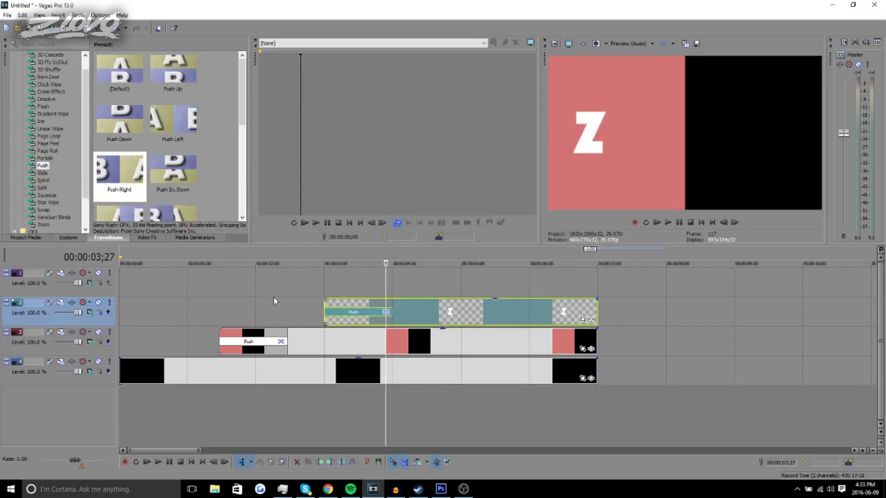
pyautogui.click(211, 303)
pyautogui.click(658, 222)
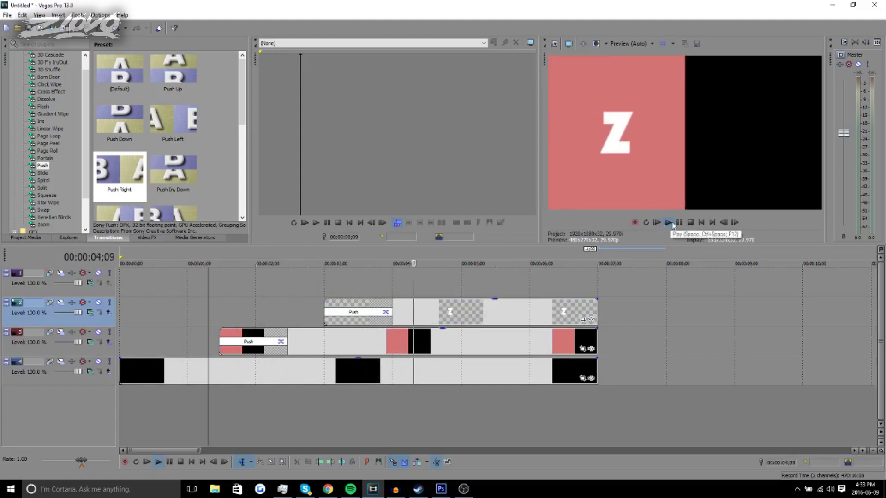
pyautogui.click(679, 222)
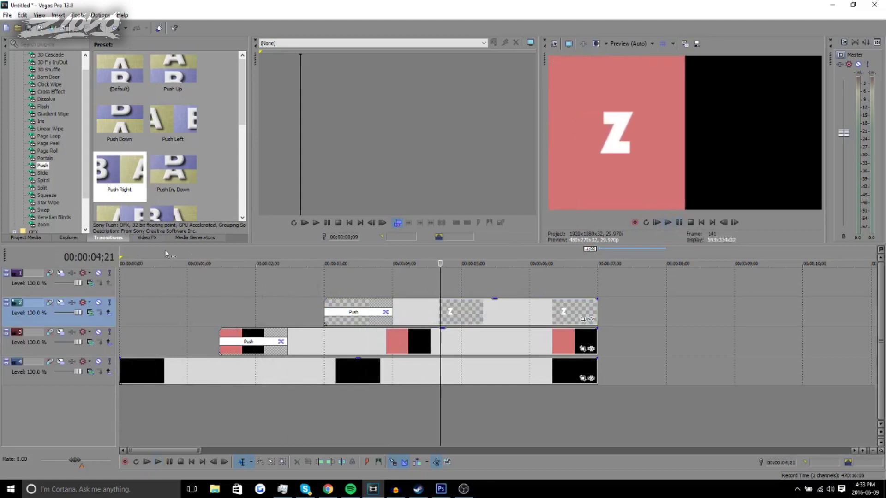
# Step: Place text.png on the top track and trim it to end at 7 s
pyautogui.click(189, 238)
pyautogui.click(40, 238)
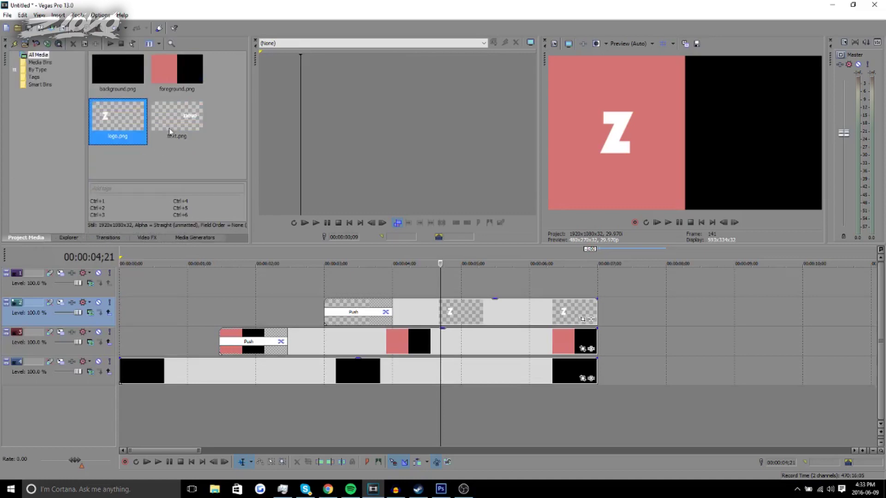
pyautogui.moveTo(169, 126); pyautogui.dragTo(180, 125)
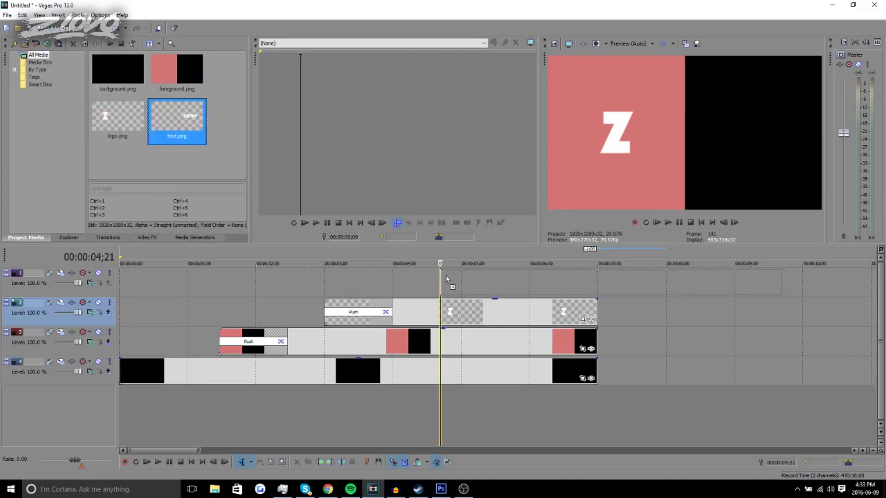
pyautogui.moveTo(387, 243)
pyautogui.mouseDown()
pyautogui.moveTo(446, 276)
pyautogui.moveTo(460, 294)
pyautogui.moveTo(442, 294)
pyautogui.mouseUp()
pyautogui.moveTo(763, 282); pyautogui.dragTo(597, 282)
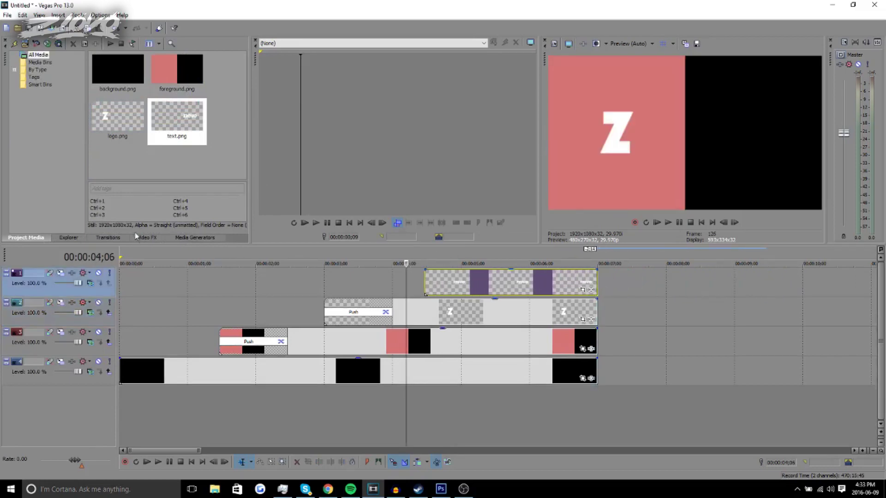
# Step: Add a Push Left transition to the start of the ZIOVO text clip
pyautogui.click(110, 239)
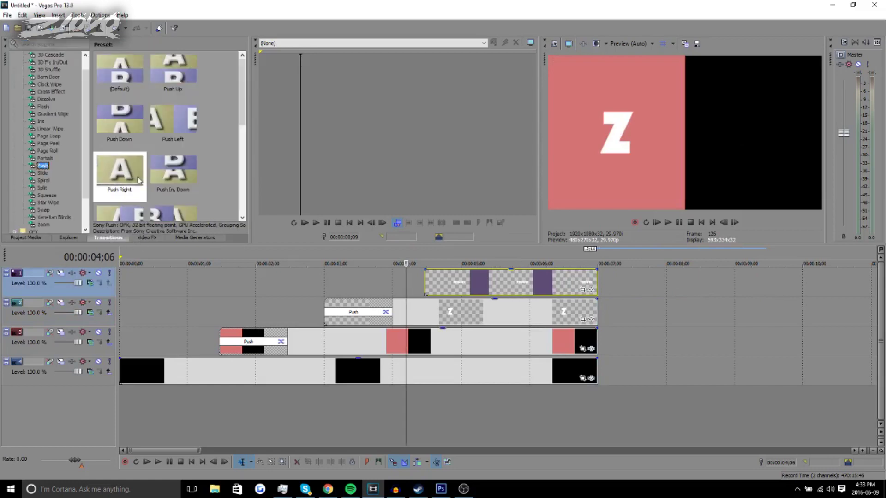
pyautogui.moveTo(170, 125)
pyautogui.mouseDown()
pyautogui.moveTo(414, 262)
pyautogui.moveTo(429, 283)
pyautogui.mouseUp()
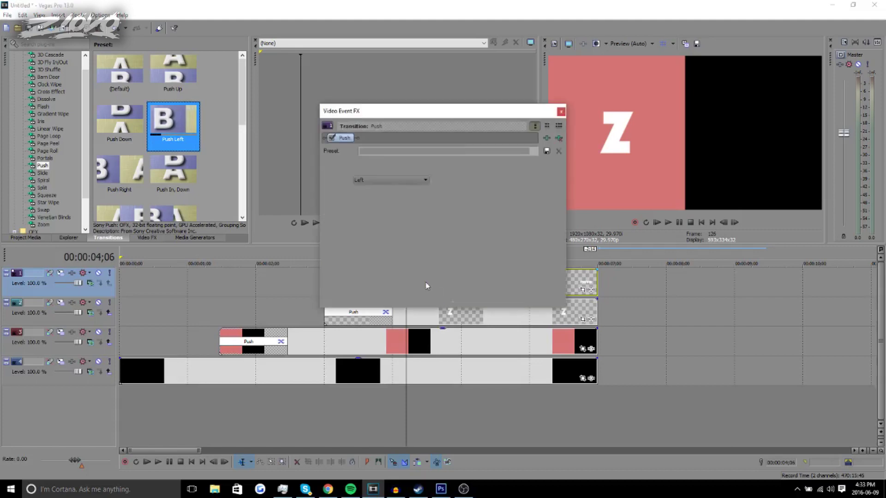
pyautogui.click(561, 111)
# Step: Select all four clips and drag their shared fade-out handle about 23 frames
pyautogui.click(594, 277)
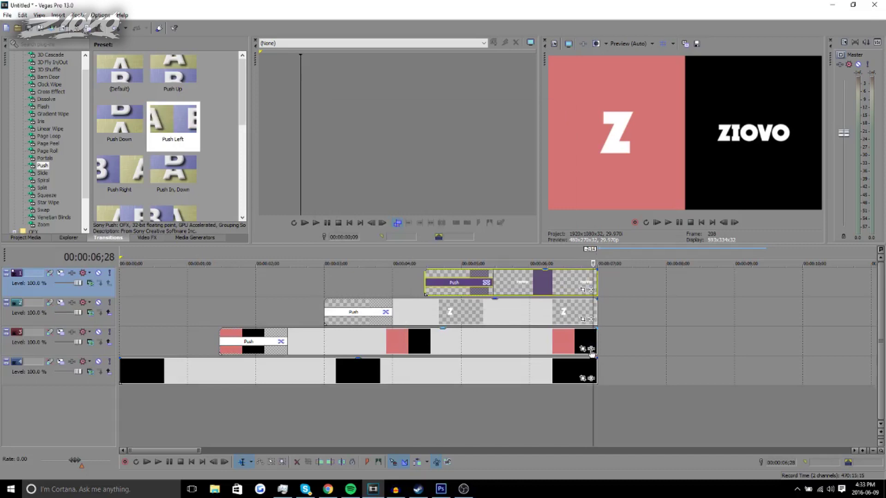
pyautogui.keyDown('ctrl'); pyautogui.click(574, 291); pyautogui.keyUp('ctrl')
pyautogui.keyDown('ctrl'); pyautogui.click(572, 284); pyautogui.keyUp('ctrl')
pyautogui.keyDown('ctrl'); pyautogui.click(575, 312); pyautogui.keyUp('ctrl')
pyautogui.keyDown('ctrl'); pyautogui.click(578, 339); pyautogui.keyUp('ctrl')
pyautogui.keyDown('ctrl'); pyautogui.click(579, 370); pyautogui.keyUp('ctrl')
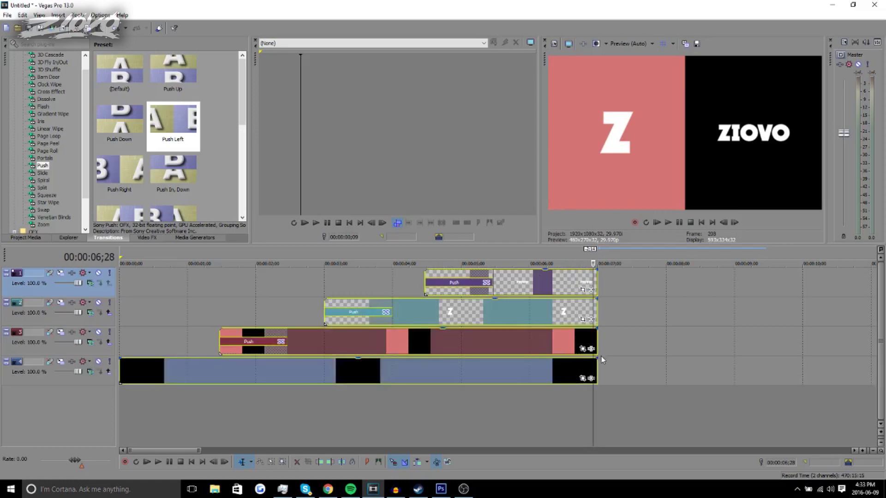
pyautogui.moveTo(596, 359); pyautogui.dragTo(528, 360)
# Step: Play the finished intro from the start through to the end
pyautogui.click(644, 341)
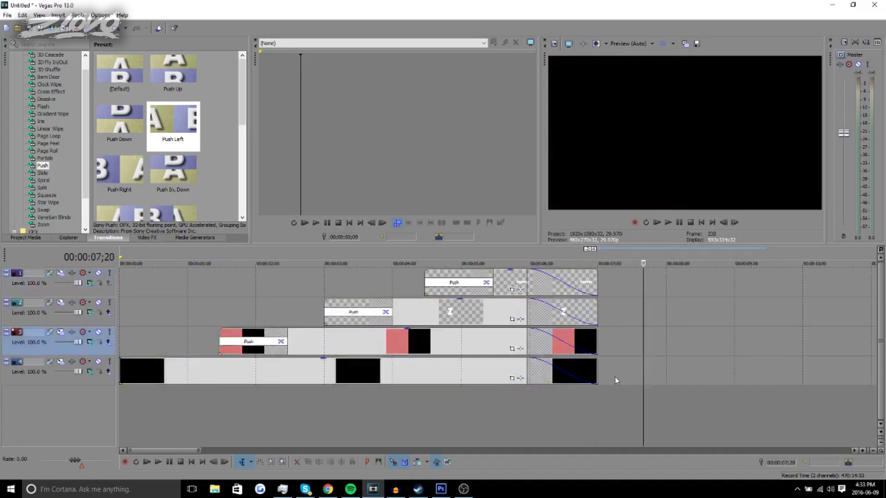
pyautogui.click(121, 346)
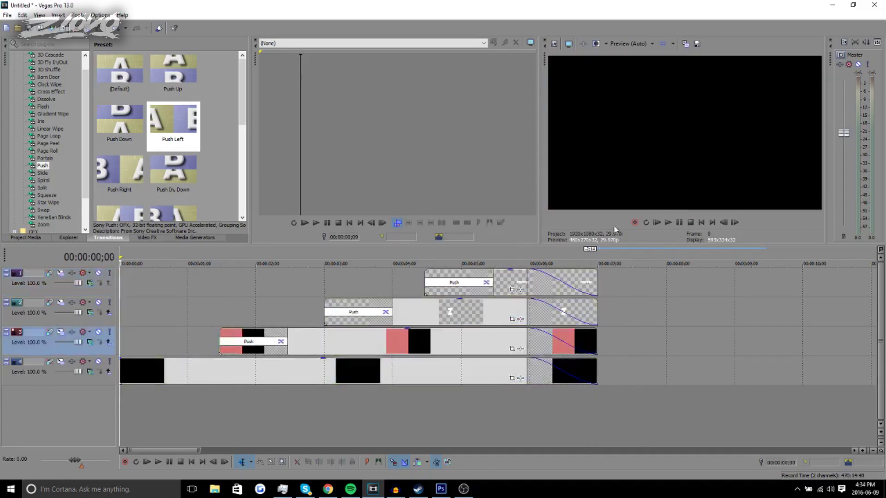
pyautogui.click(667, 223)
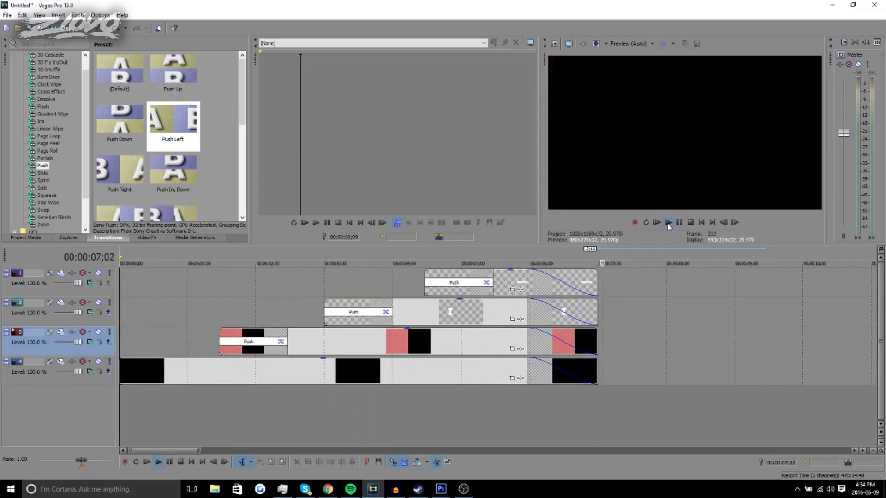
pyautogui.click(679, 224)
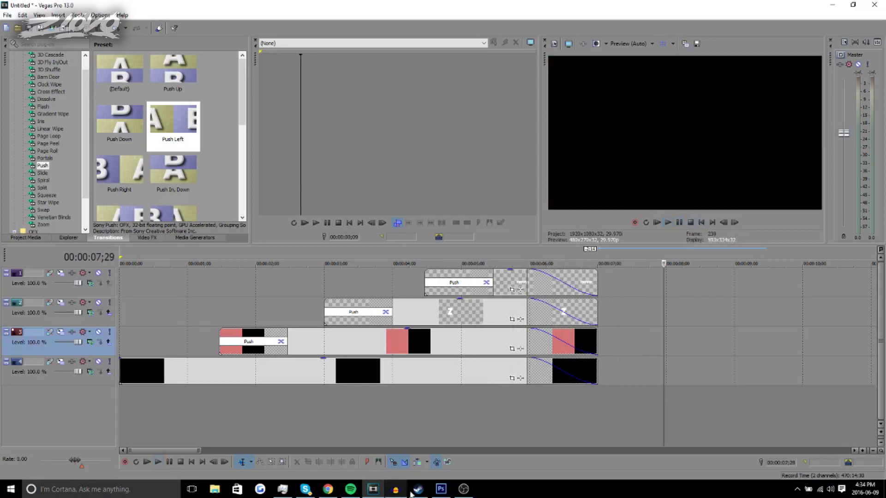
# Step: Switch to Photoshop's transparent ZIOVO text document from the Windows taskbar
pyautogui.click(441, 489)
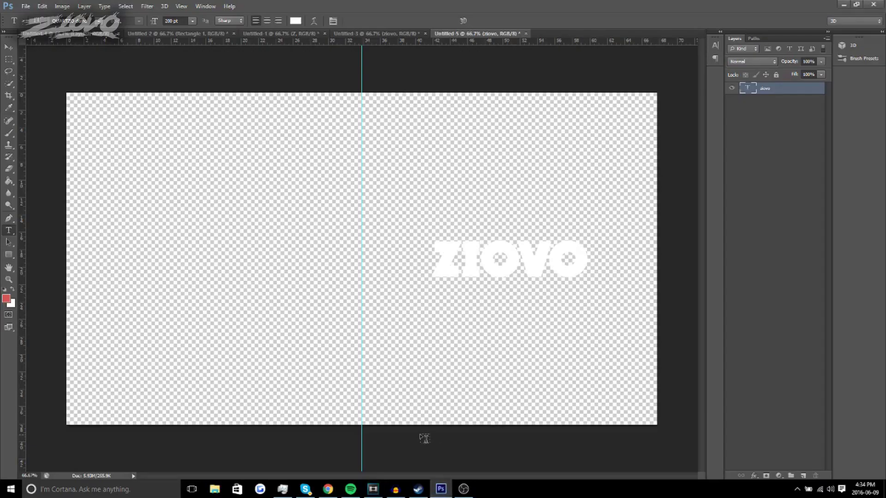